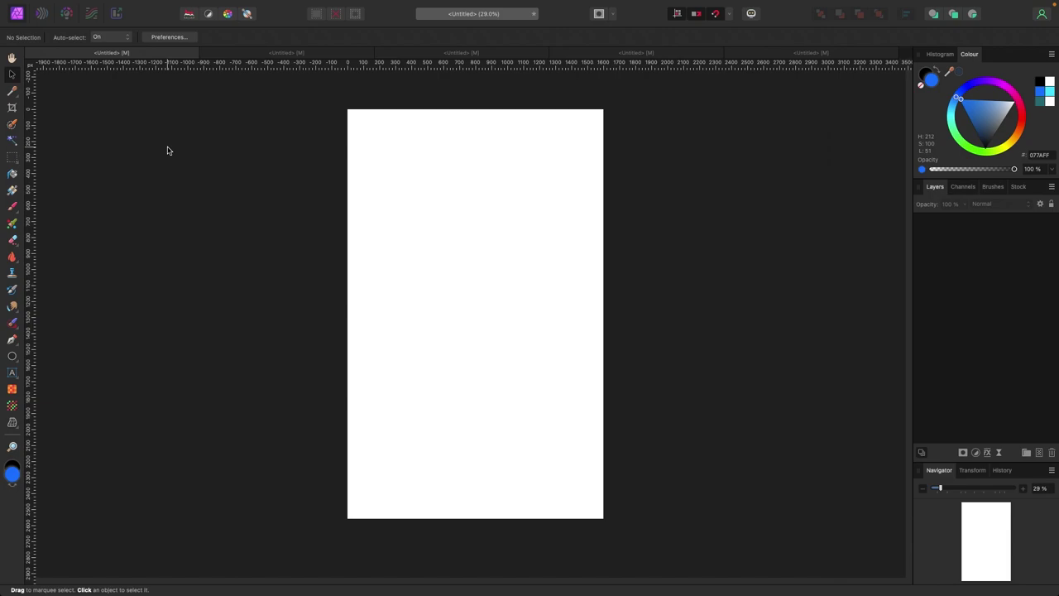
# Step: Reset the studio panels to their default layout with Window > Studio > Reset Studio
pyautogui.moveTo(306, 4)
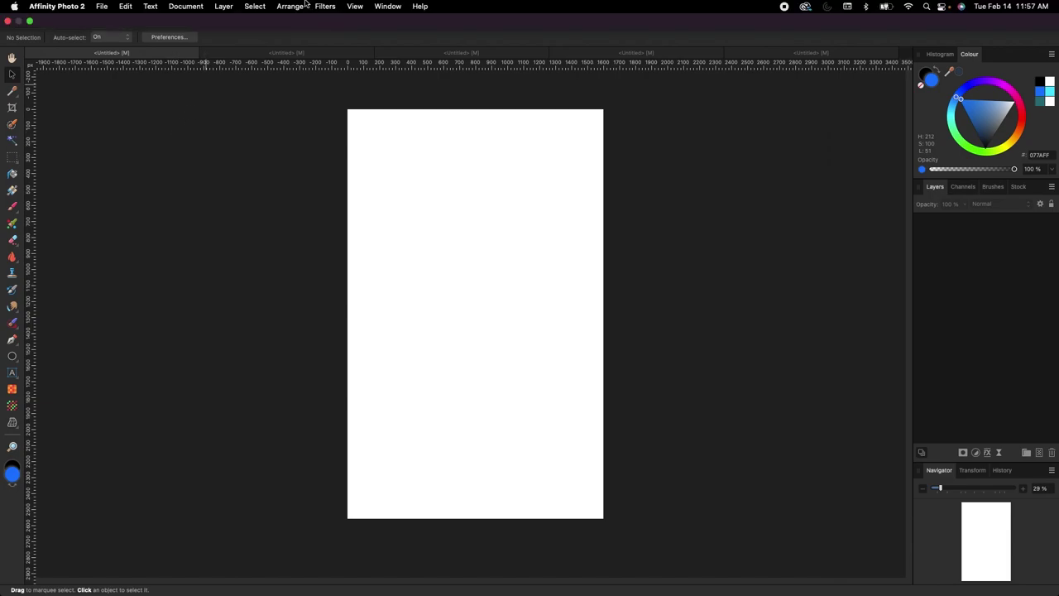
pyautogui.click(382, 5)
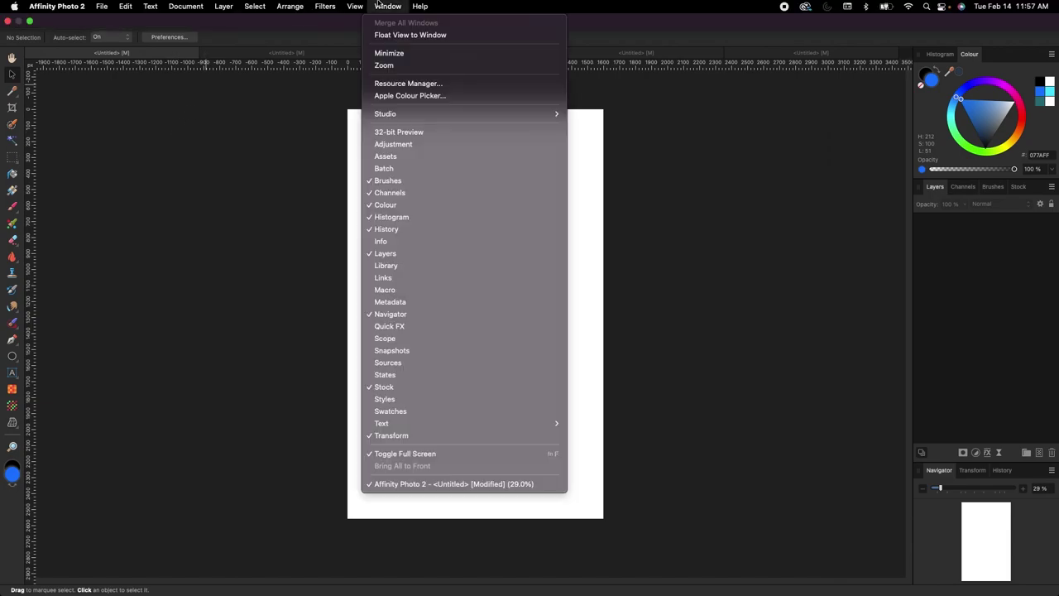
pyautogui.moveTo(431, 113)
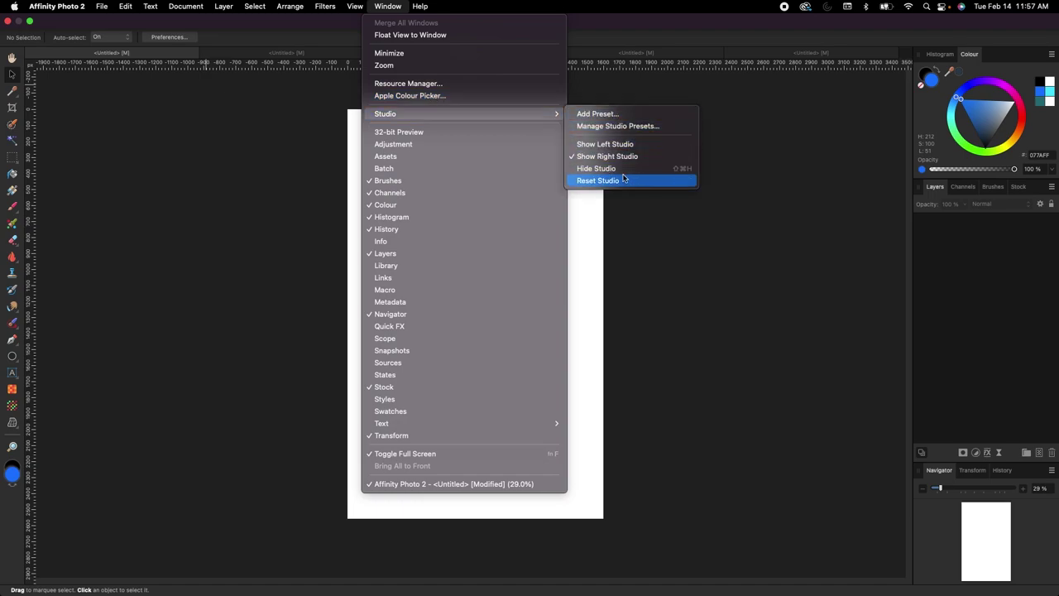
pyautogui.click(657, 182)
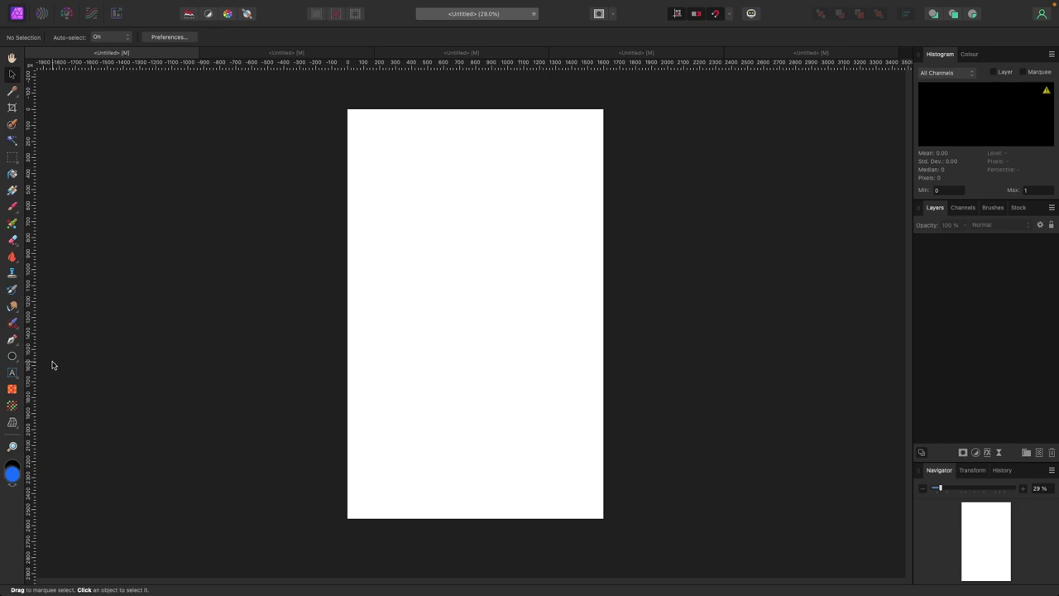
# Step: Draw a blue circle in the page's upper half and snap it to the horizontal centre
pyautogui.click(11, 356)
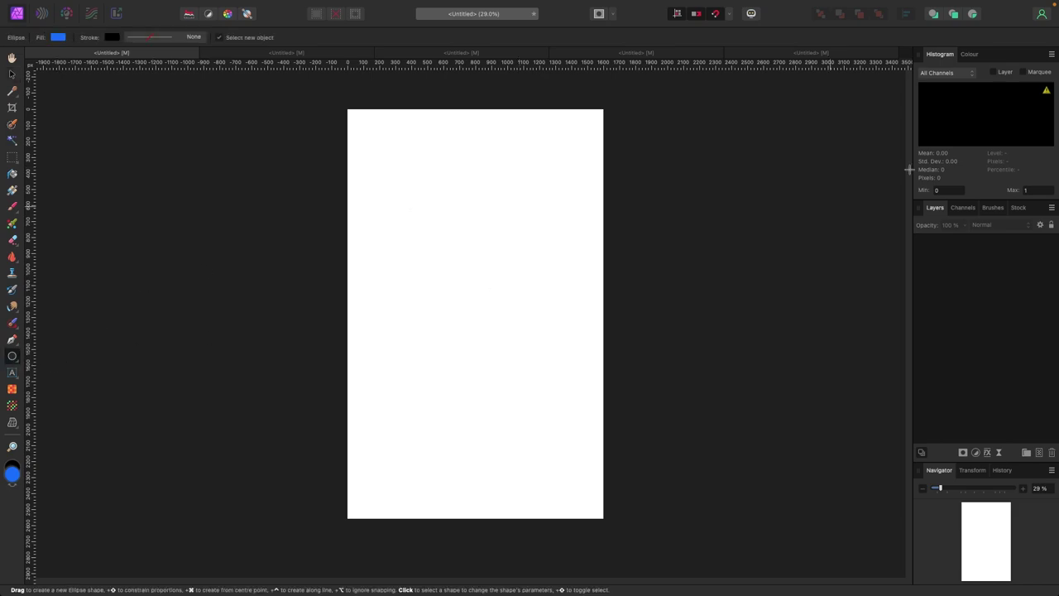
pyautogui.click(969, 54)
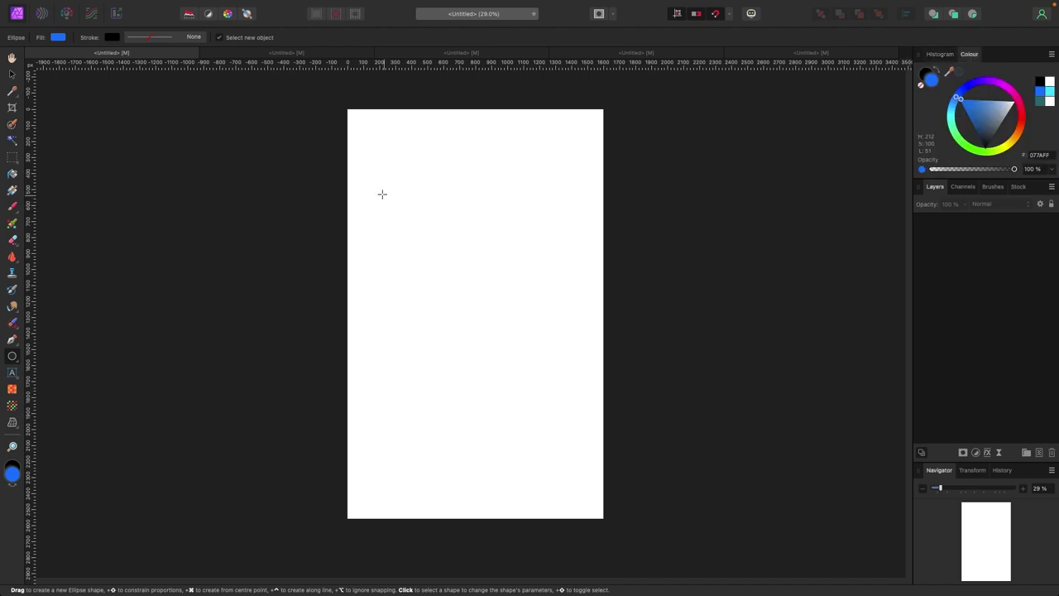
pyautogui.moveTo(380, 193); pyautogui.dragTo(553, 385)
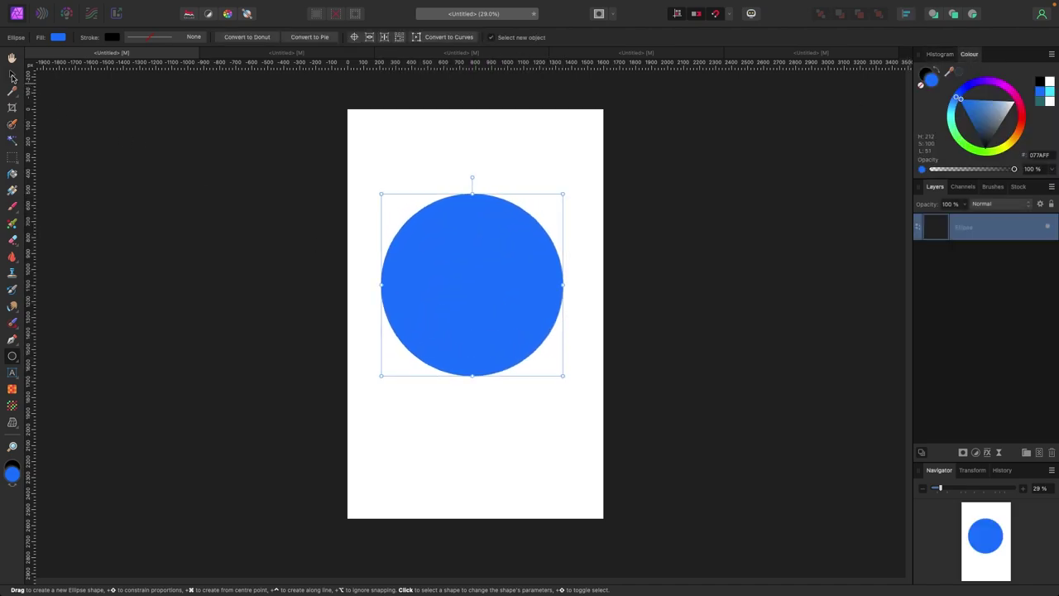
pyautogui.click(13, 75)
pyautogui.moveTo(466, 273); pyautogui.dragTo(503, 263)
pyautogui.click(669, 272)
pyautogui.click(491, 284)
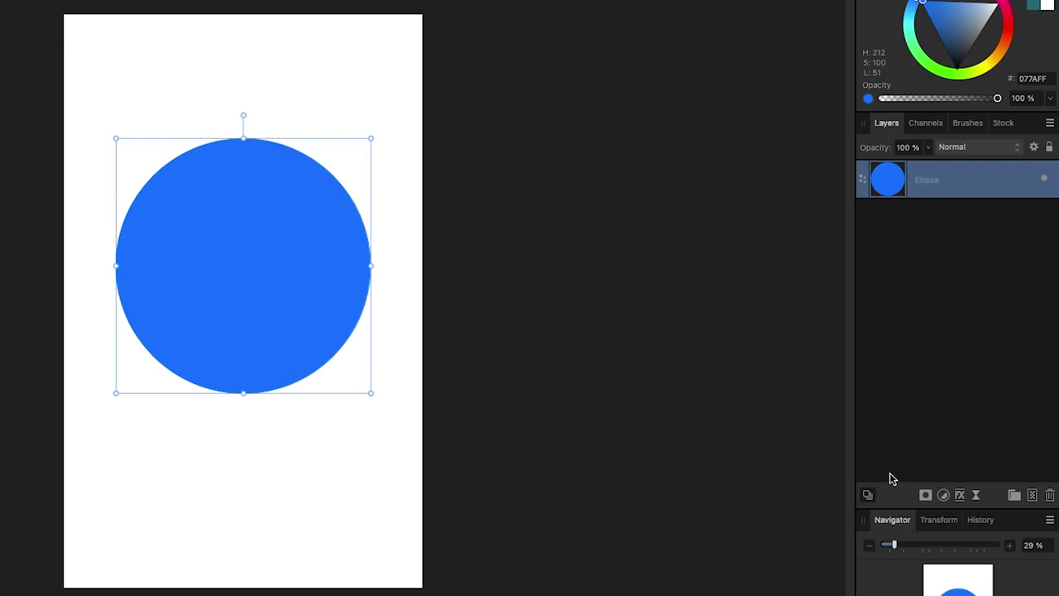
# Step: Add a Mask to the Ellipse layer and expand it to show the nested Mask
pyautogui.click(925, 500)
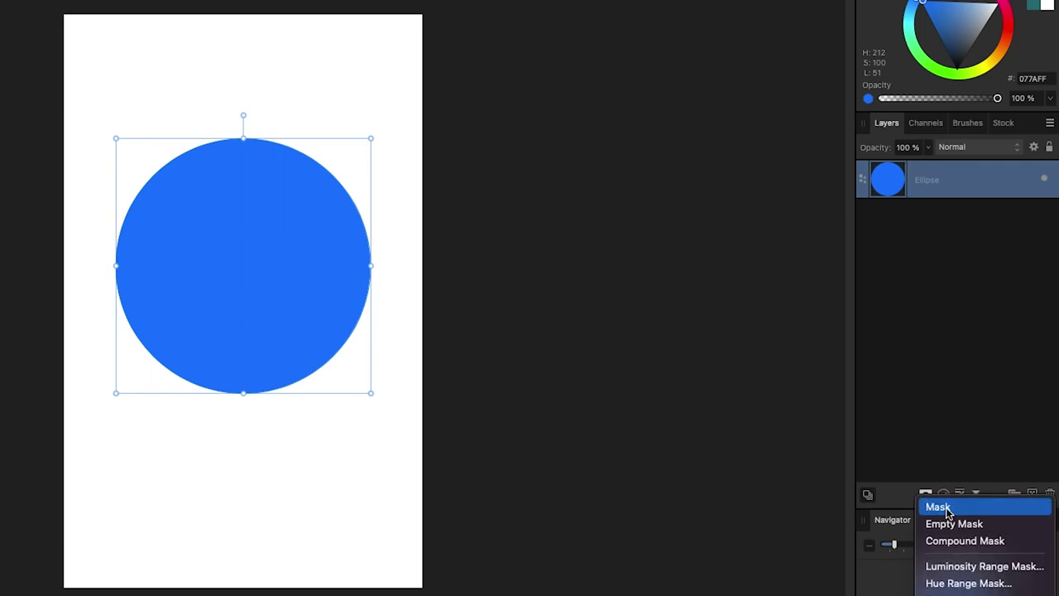
pyautogui.click(947, 513)
pyautogui.click(863, 195)
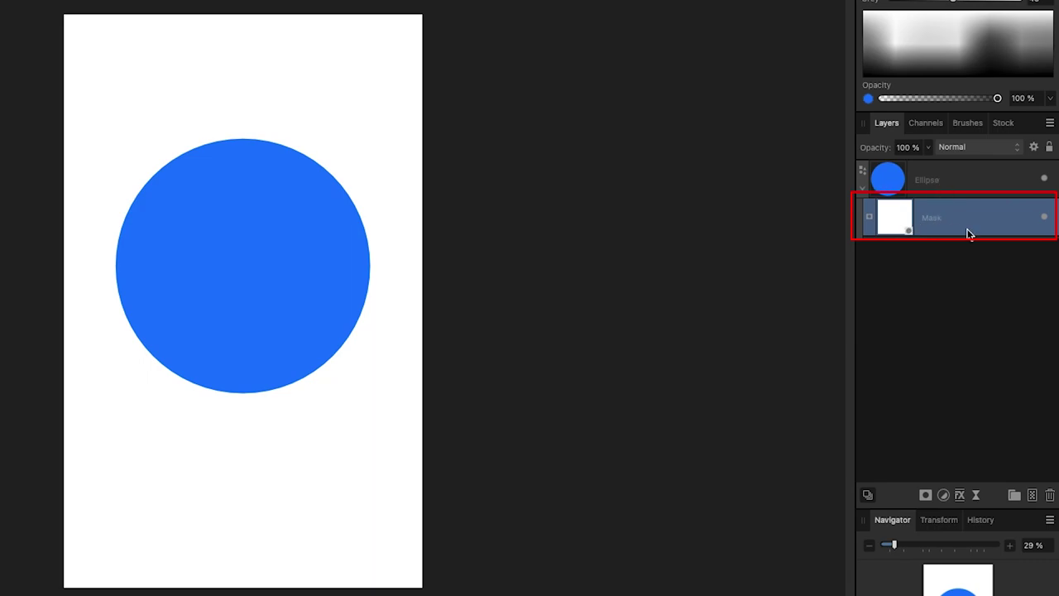
pyautogui.click(889, 219)
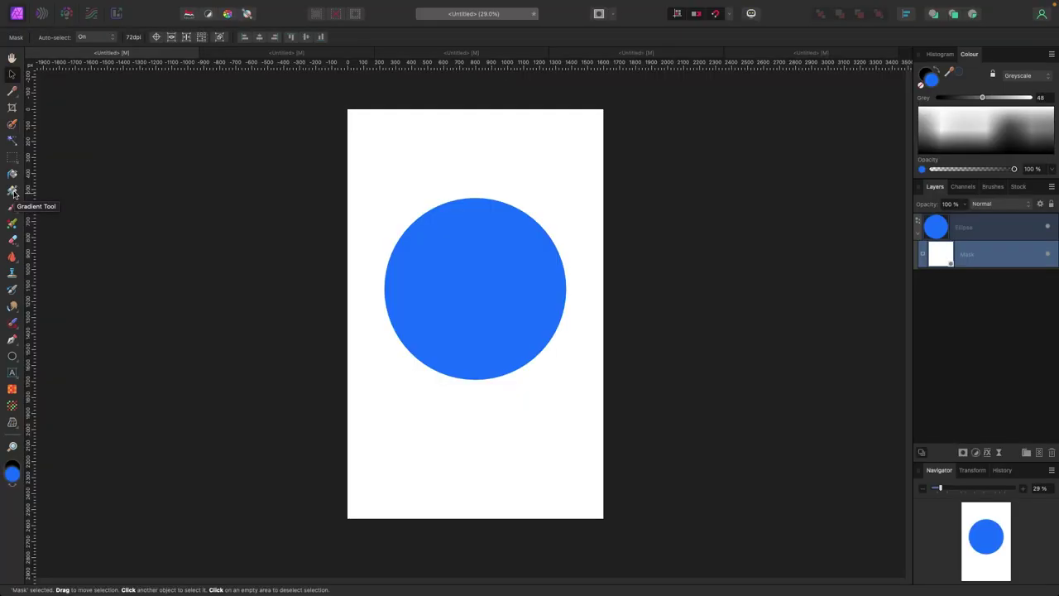
# Step: Drag a linear gradient on the mask from the circle's top down, adjusting its midpoint
pyautogui.click(18, 137)
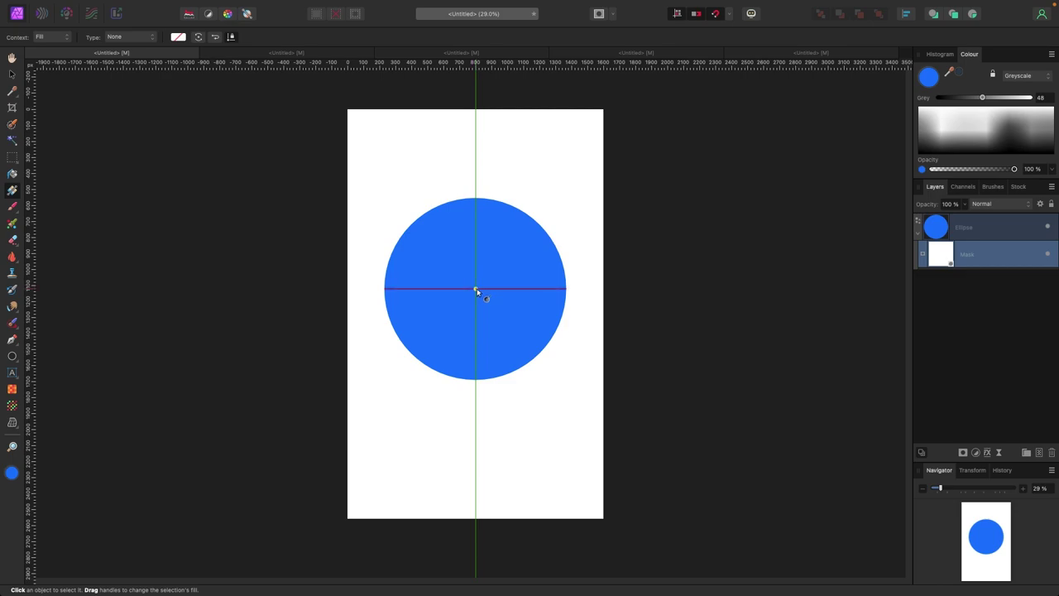
pyautogui.moveTo(475, 288); pyautogui.dragTo(476, 374)
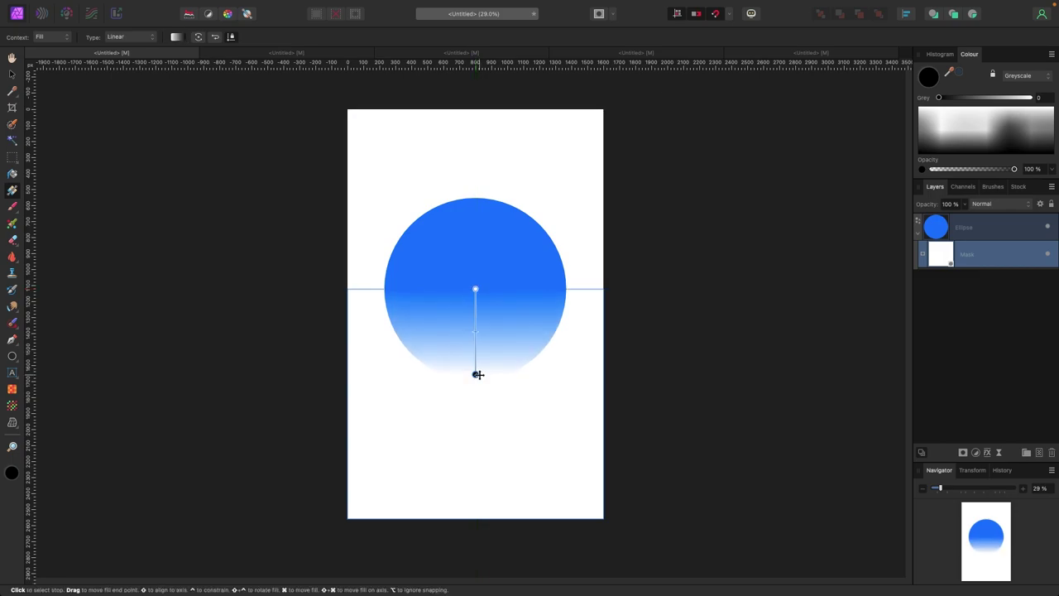
pyautogui.click(476, 325)
pyautogui.moveTo(476, 324)
pyautogui.mouseDown()
pyautogui.moveTo(476, 343)
pyautogui.moveTo(476, 308)
pyautogui.moveTo(476, 355)
pyautogui.moveTo(478, 325)
pyautogui.moveTo(477, 335)
pyautogui.mouseUp()
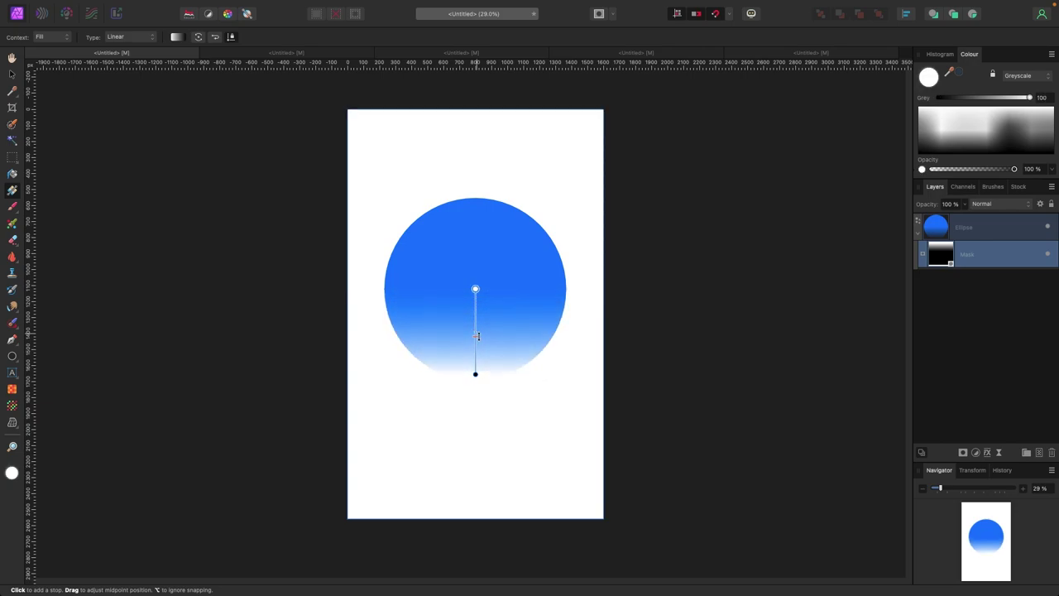
pyautogui.moveTo(477, 289); pyautogui.dragTo(475, 224)
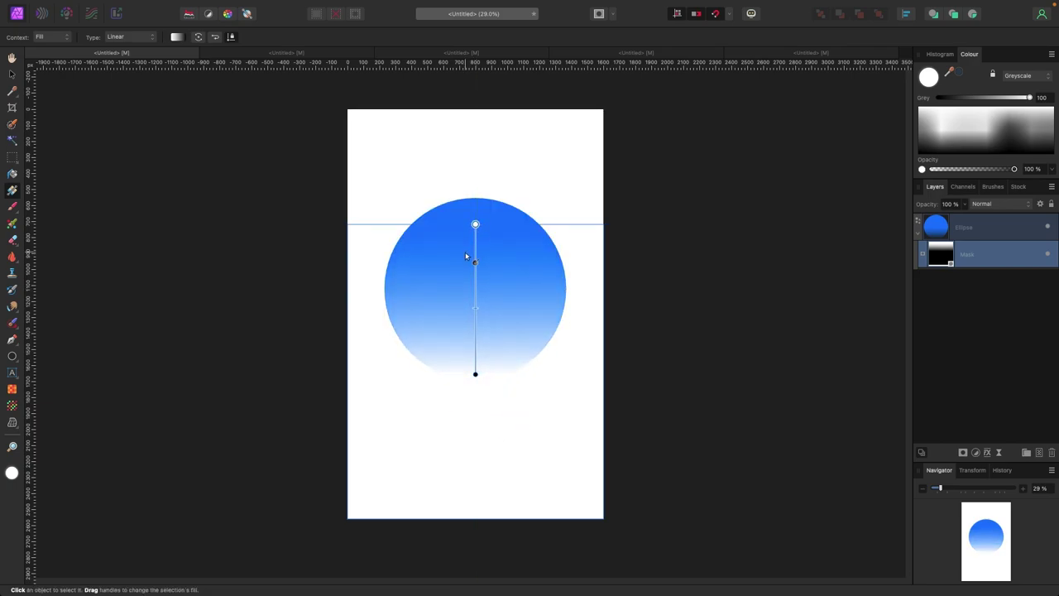
# Step: In the throne portrait document, delete the existing black fill layer
pyautogui.click(12, 74)
pyautogui.click(206, 165)
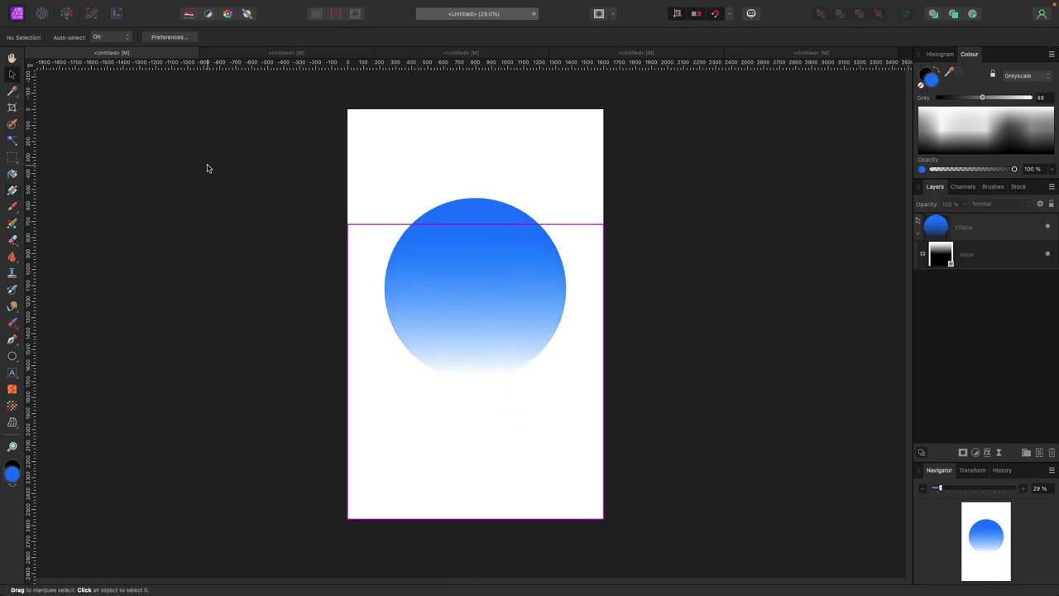
pyautogui.click(296, 54)
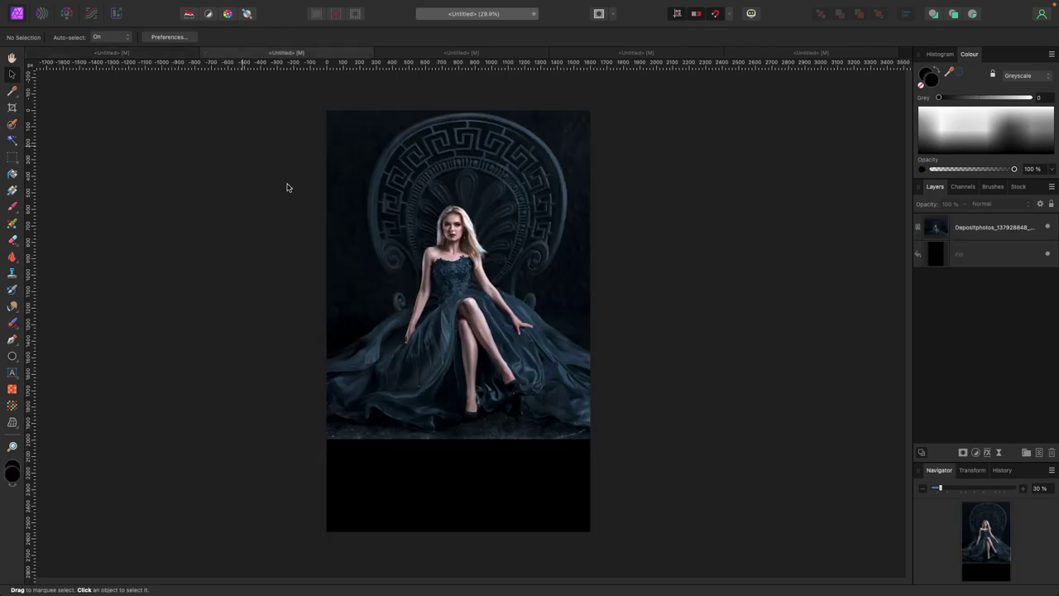
pyautogui.click(1002, 267)
pyautogui.press('Delete')
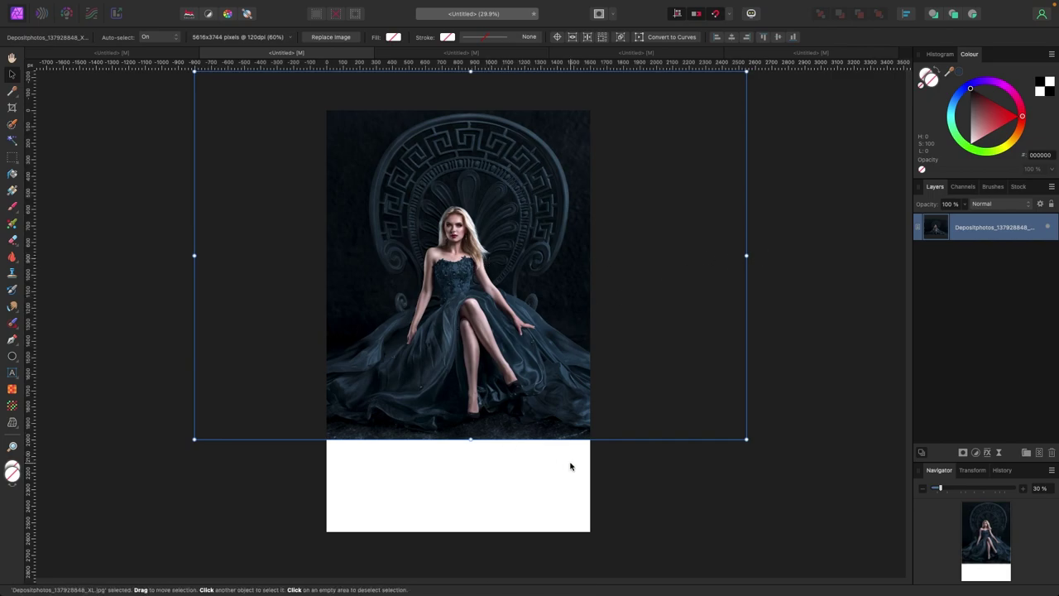
pyautogui.click(492, 443)
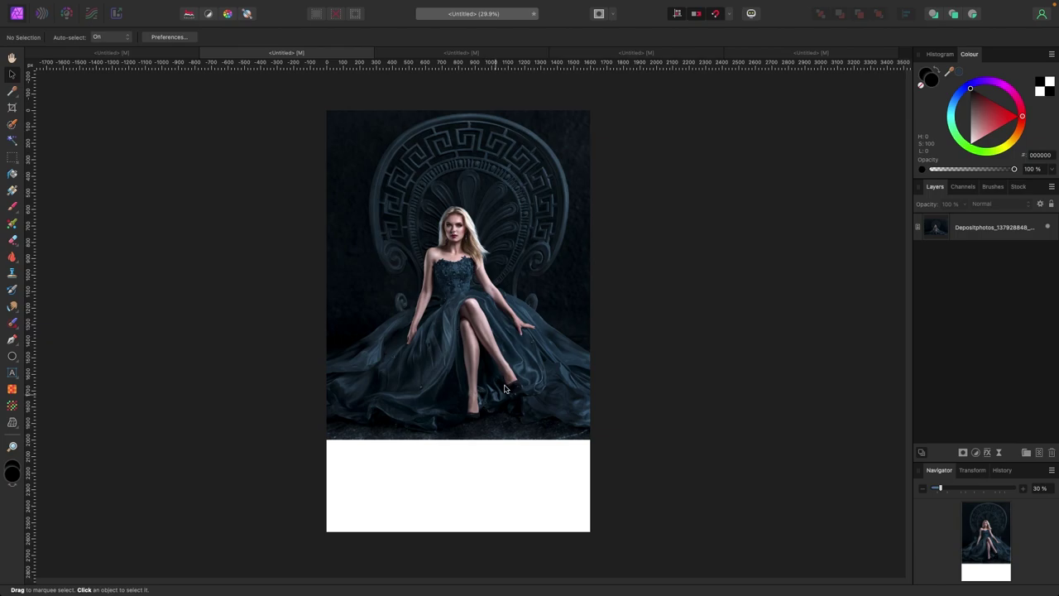
# Step: Add a new fill layer below the photo and tint it a very dark red-black
pyautogui.moveTo(297, 4)
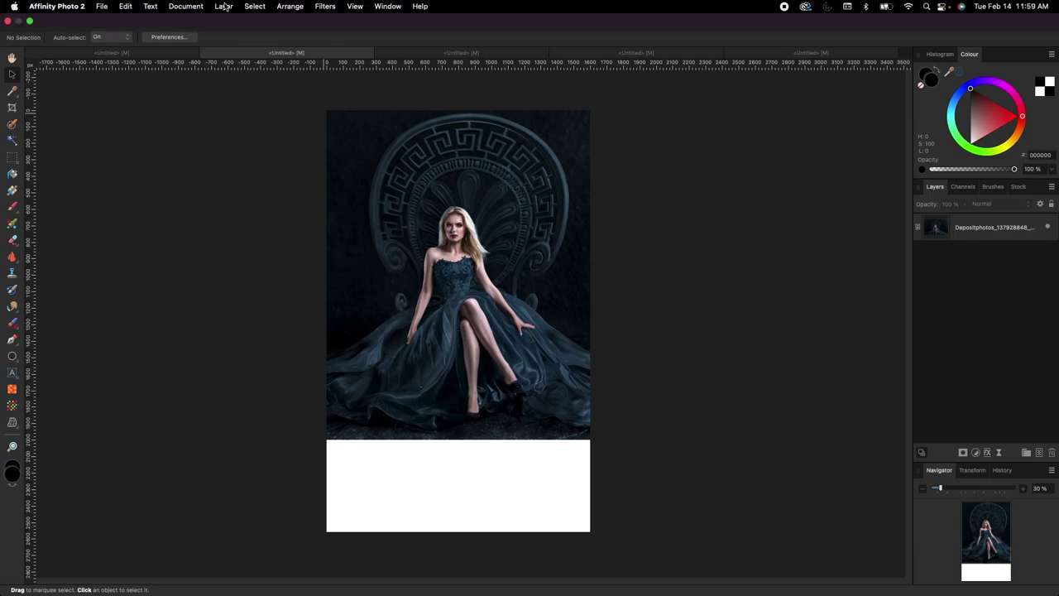
pyautogui.click(222, 6)
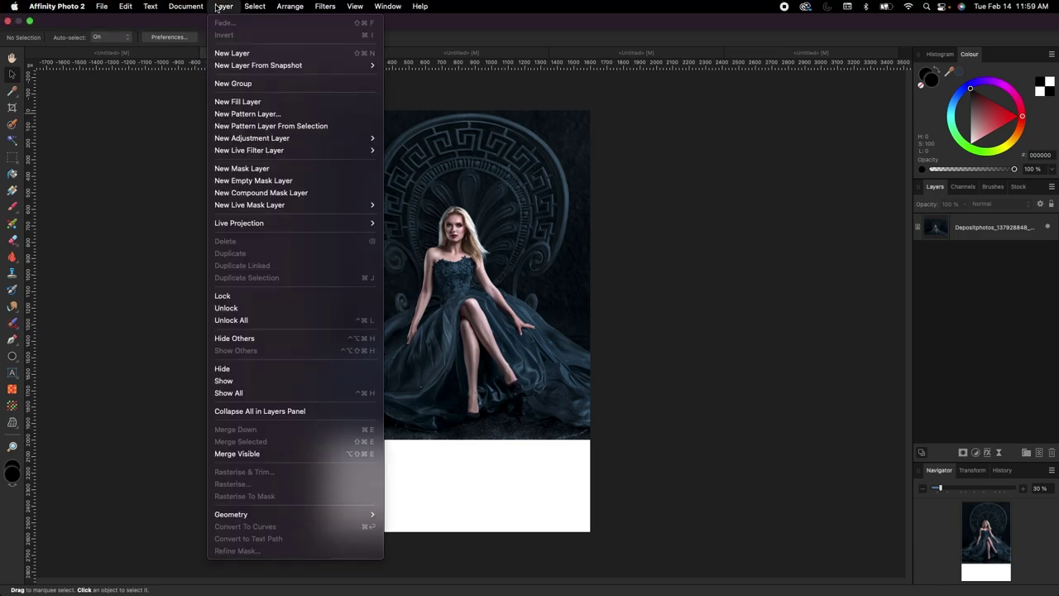
pyautogui.click(242, 102)
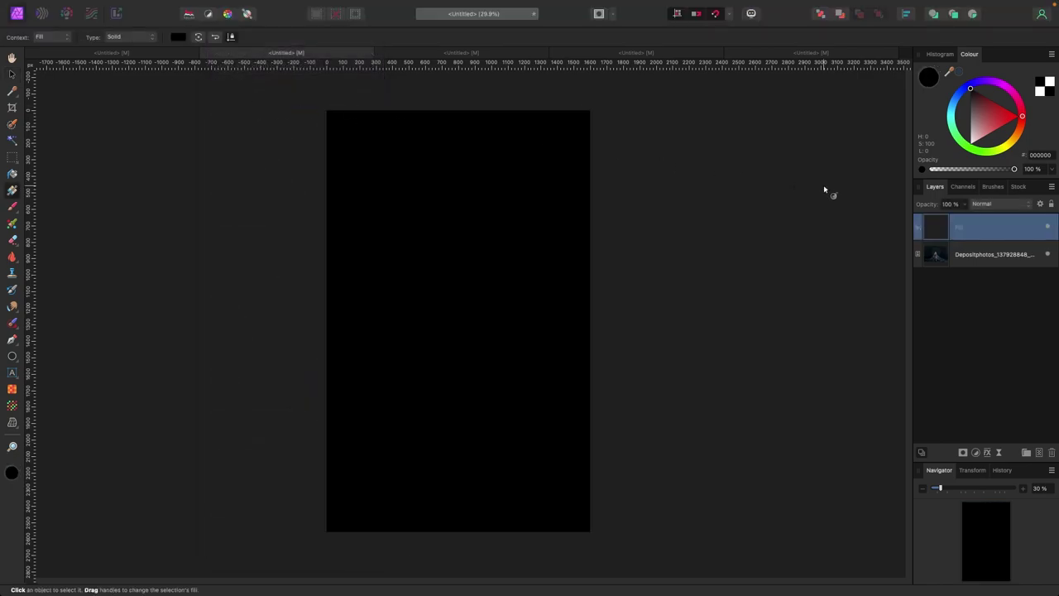
pyautogui.moveTo(936, 231); pyautogui.dragTo(942, 263)
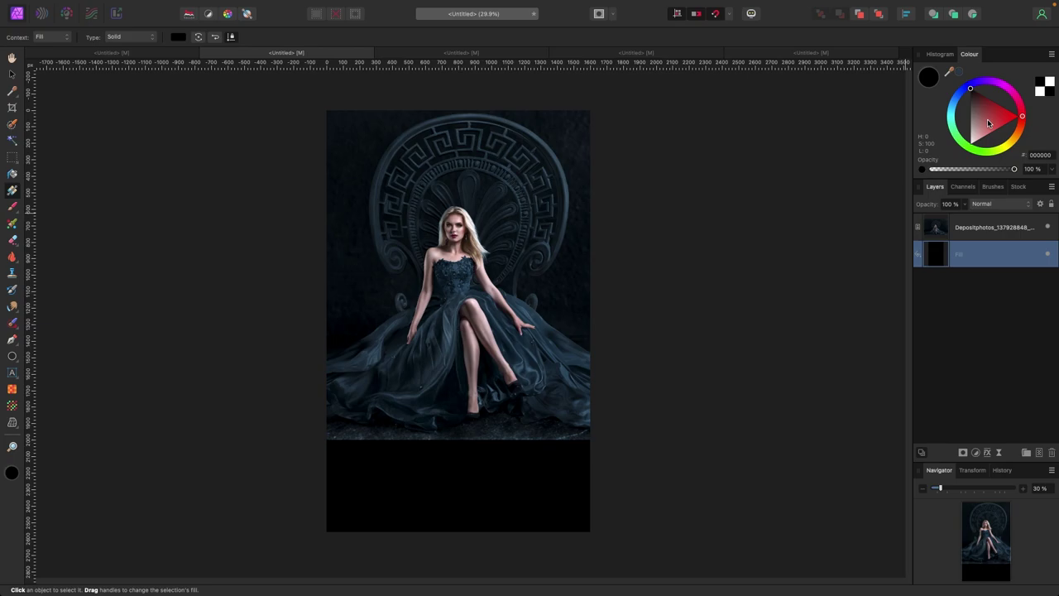
pyautogui.moveTo(982, 123)
pyautogui.mouseDown()
pyautogui.moveTo(970, 144)
pyautogui.moveTo(974, 52)
pyautogui.mouseUp()
pyautogui.hscroll(1, 249, 141)
# Step: Add an inverted mask to the throne portrait photo layer
pyautogui.click(14, 75)
pyautogui.click(454, 248)
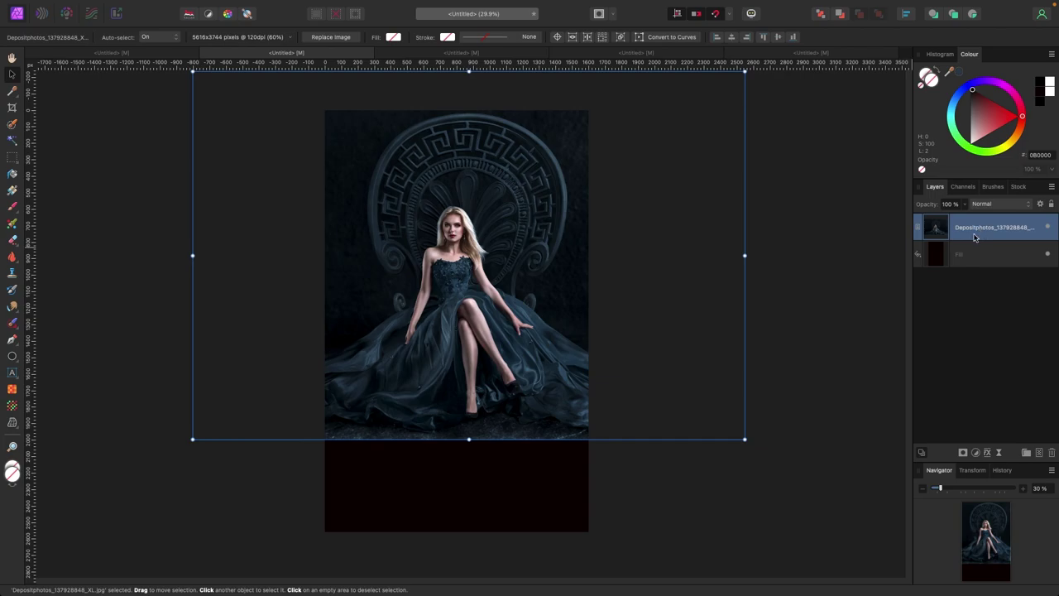
pyautogui.click(961, 454)
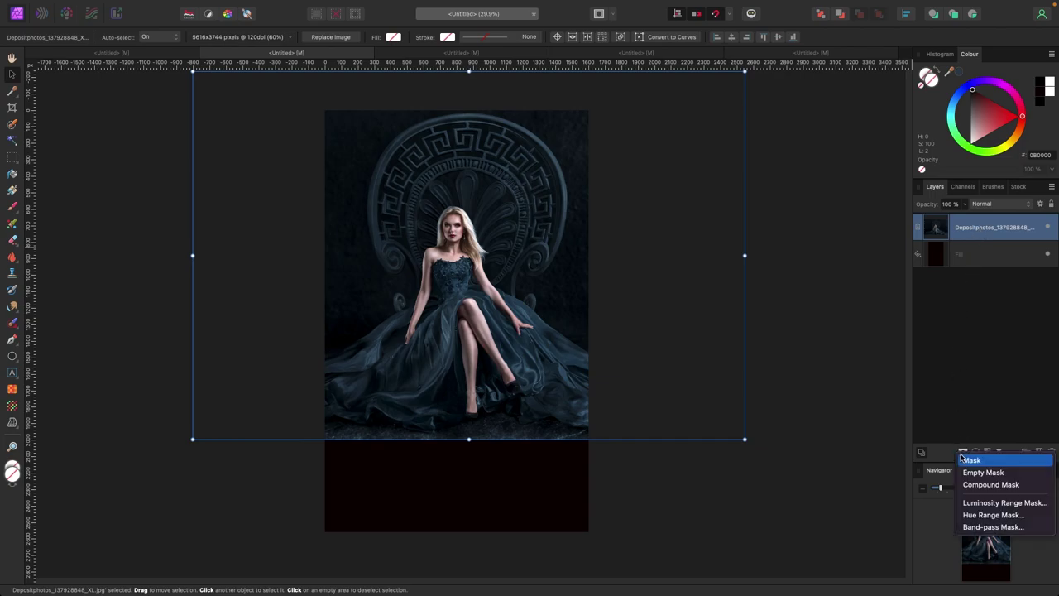
pyautogui.click(972, 462)
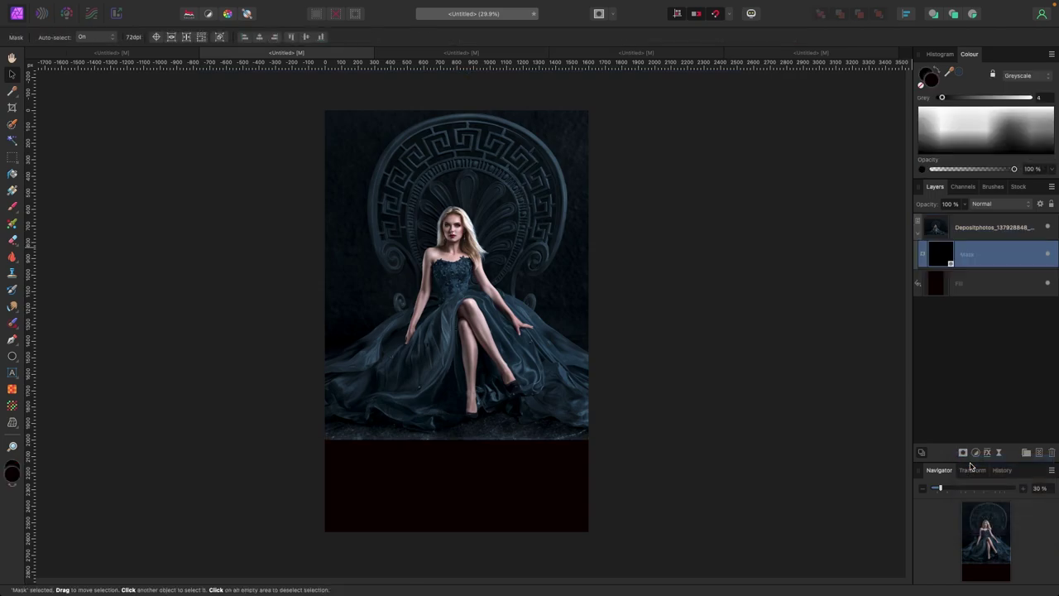
pyautogui.press('super+i')
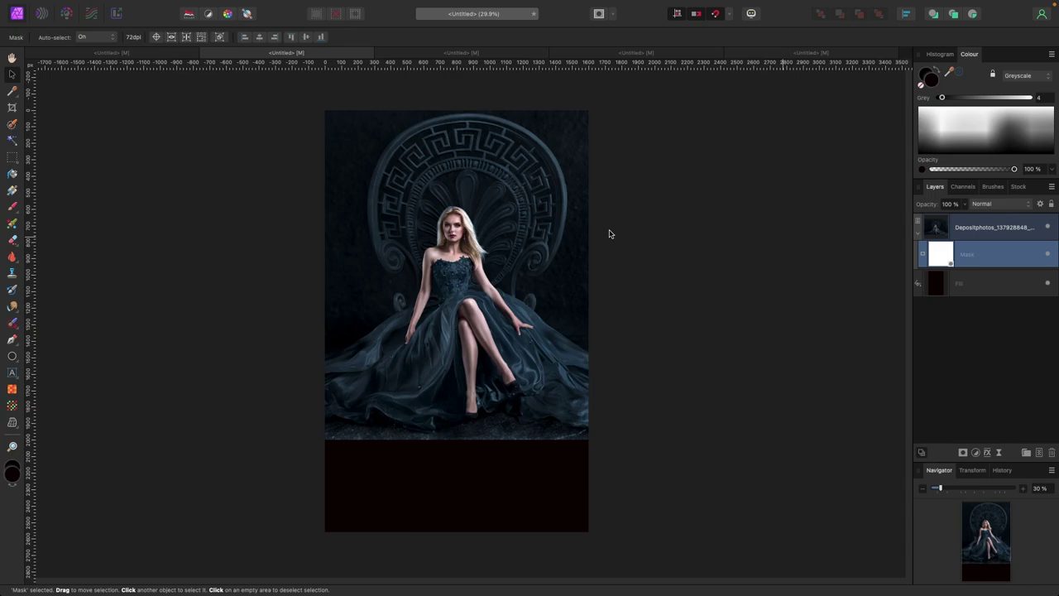
# Step: Drag a gradient down from the waist so the portrait fades into the fill
pyautogui.click(13, 190)
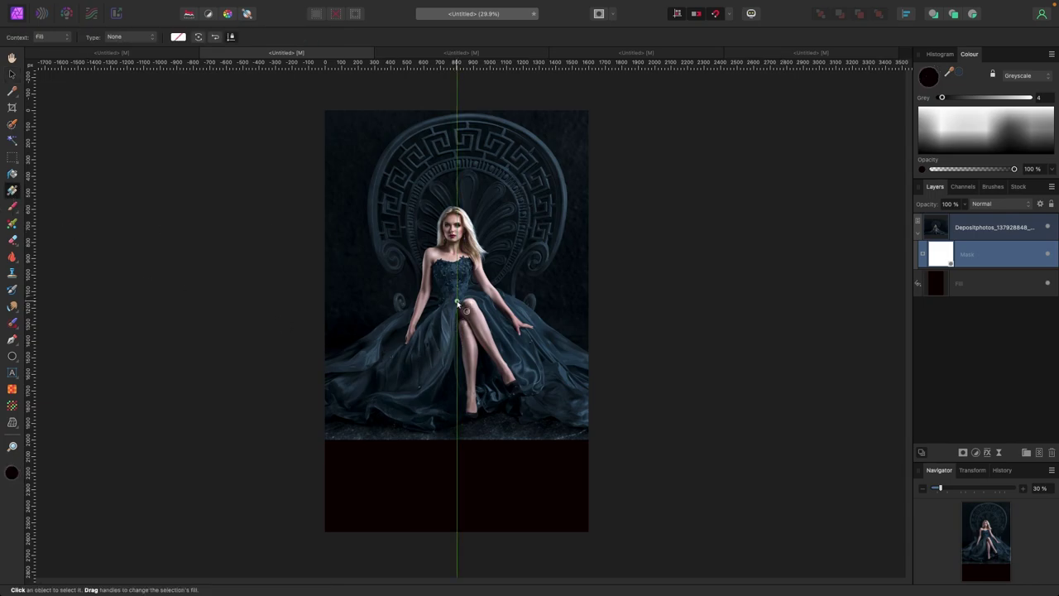
pyautogui.moveTo(457, 302); pyautogui.dragTo(457, 431)
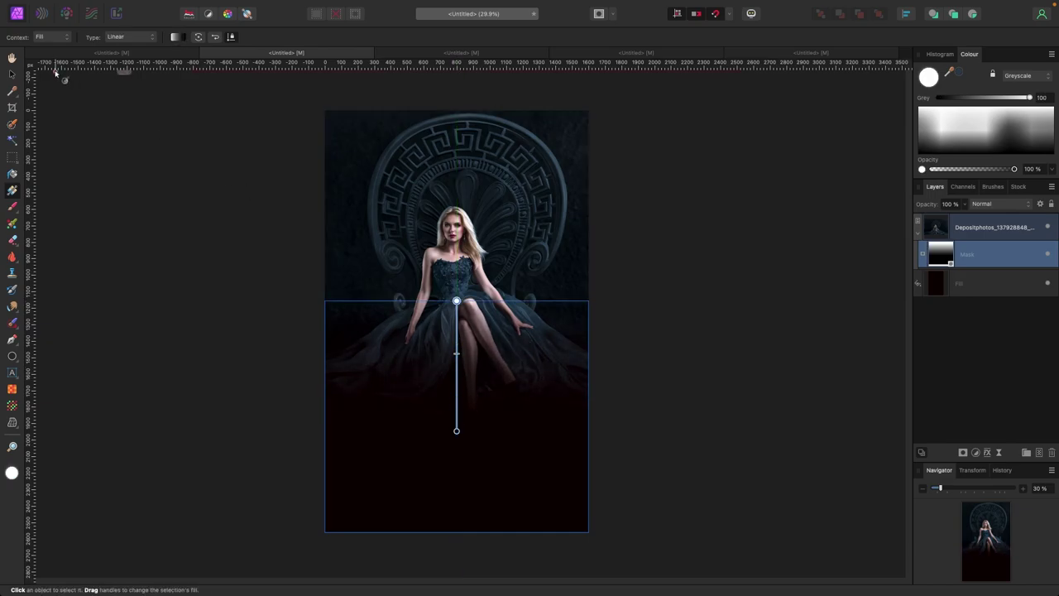
pyautogui.click(11, 74)
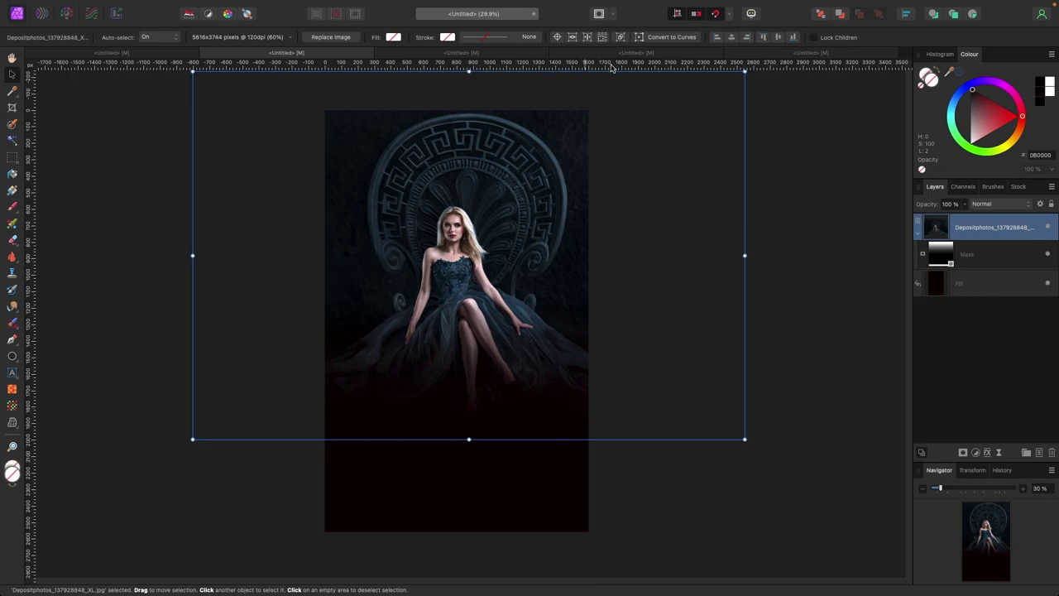
# Step: In the sky-and-sea document, nudge the sea photo up and snap the clouds to its left edge
pyautogui.click(819, 53)
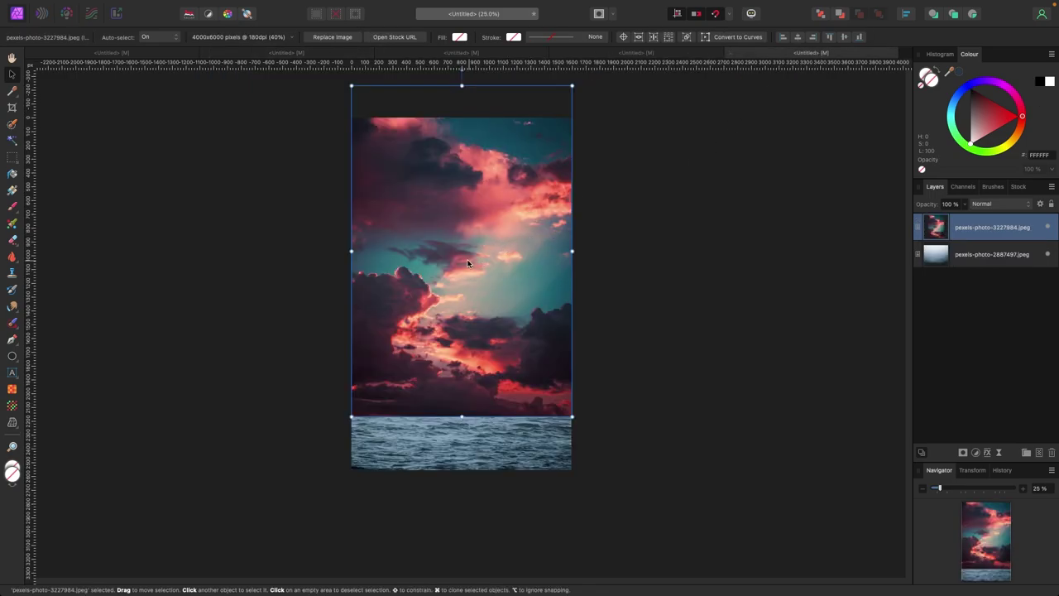
pyautogui.moveTo(459, 264)
pyautogui.mouseDown()
pyautogui.moveTo(498, 270)
pyautogui.moveTo(471, 269)
pyautogui.mouseUp()
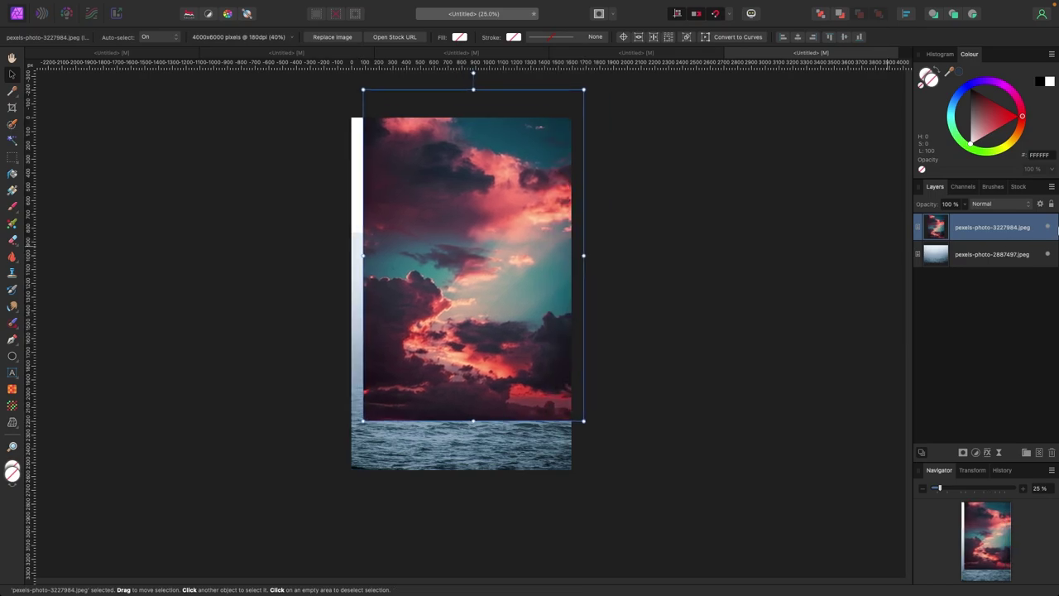
pyautogui.click(1046, 229)
pyautogui.moveTo(511, 353)
pyautogui.mouseDown()
pyautogui.moveTo(502, 362)
pyautogui.moveTo(496, 348)
pyautogui.moveTo(498, 357)
pyautogui.mouseUp()
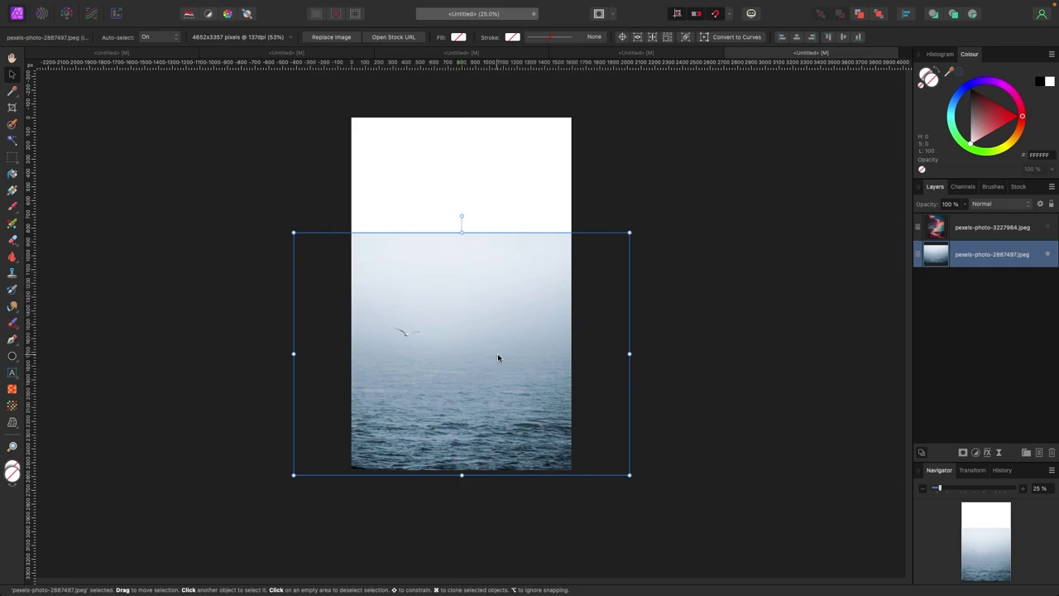
pyautogui.click(1048, 227)
pyautogui.click(520, 239)
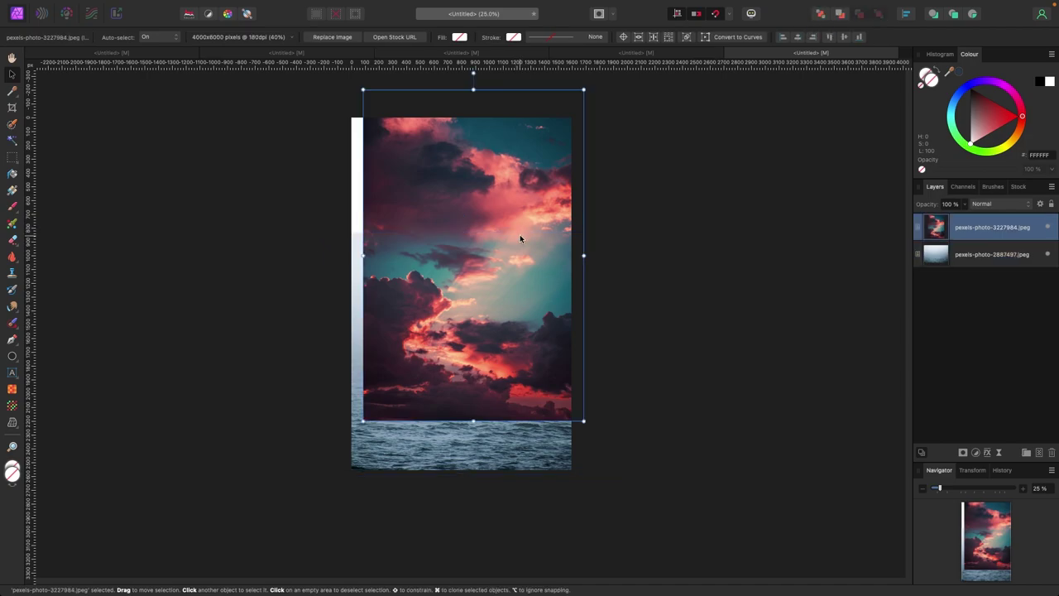
pyautogui.moveTo(517, 240); pyautogui.dragTo(512, 240)
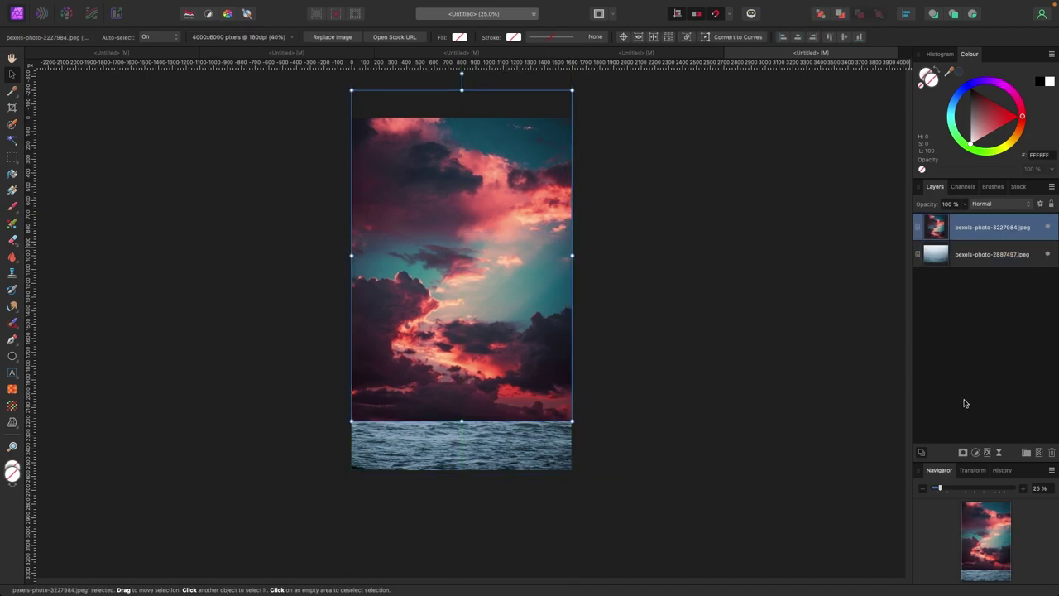
# Step: Add an inverted mask to the cloud photo layer
pyautogui.click(962, 455)
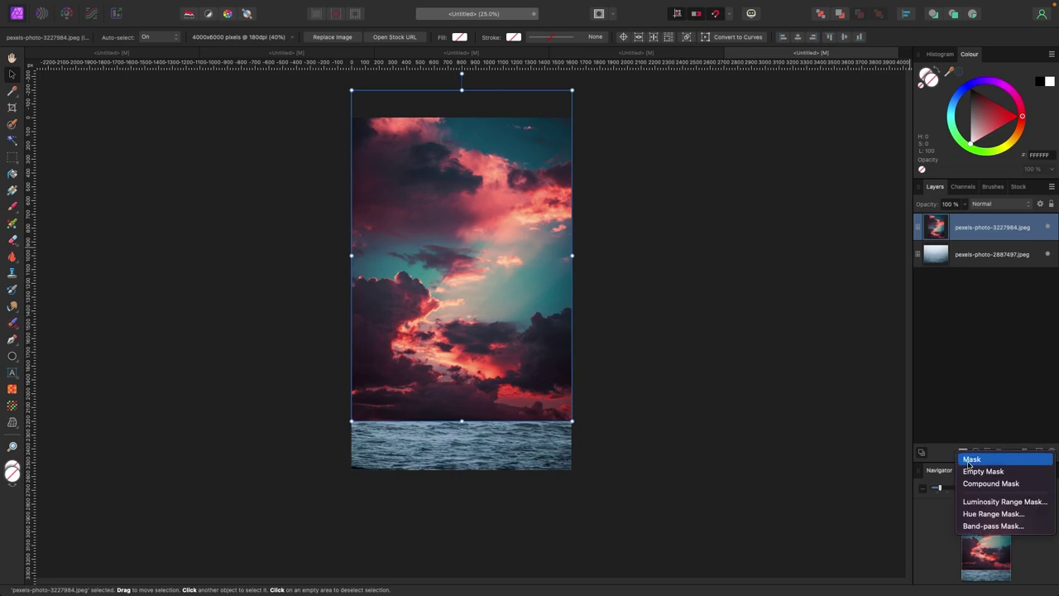
pyautogui.click(969, 456)
pyautogui.press('super+i')
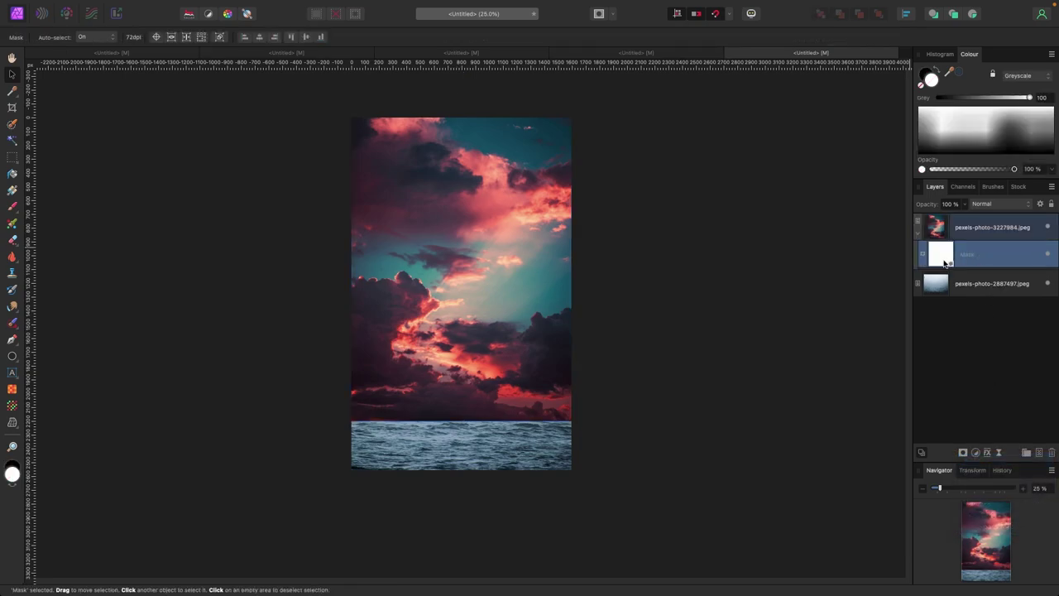
# Step: Drag a gradient down across the horizon so the clouds fade into the sea
pyautogui.click(13, 193)
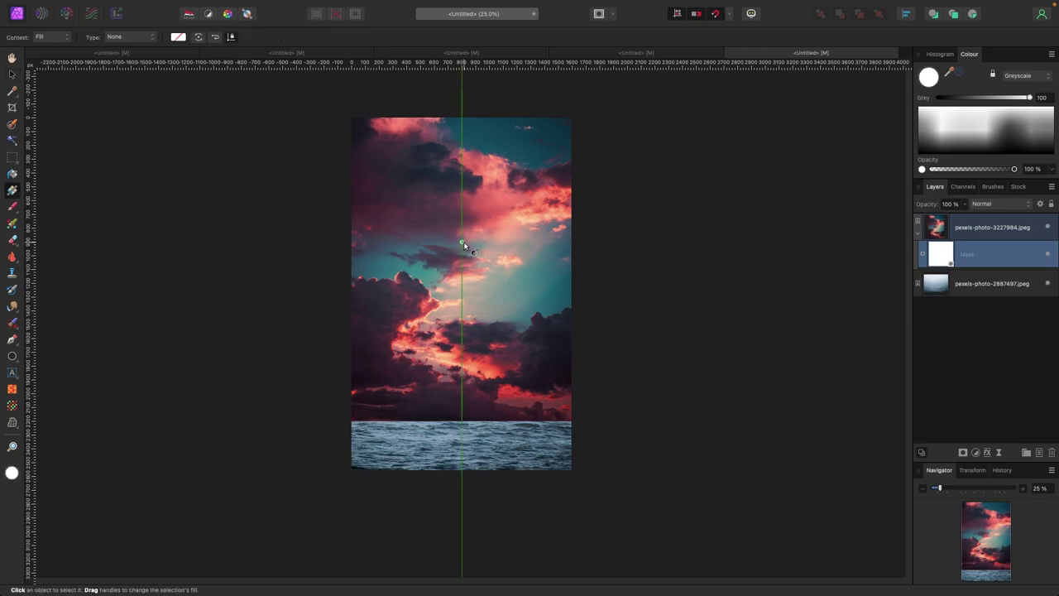
pyautogui.moveTo(461, 242); pyautogui.dragTo(462, 356)
pyautogui.click(11, 74)
pyautogui.click(138, 174)
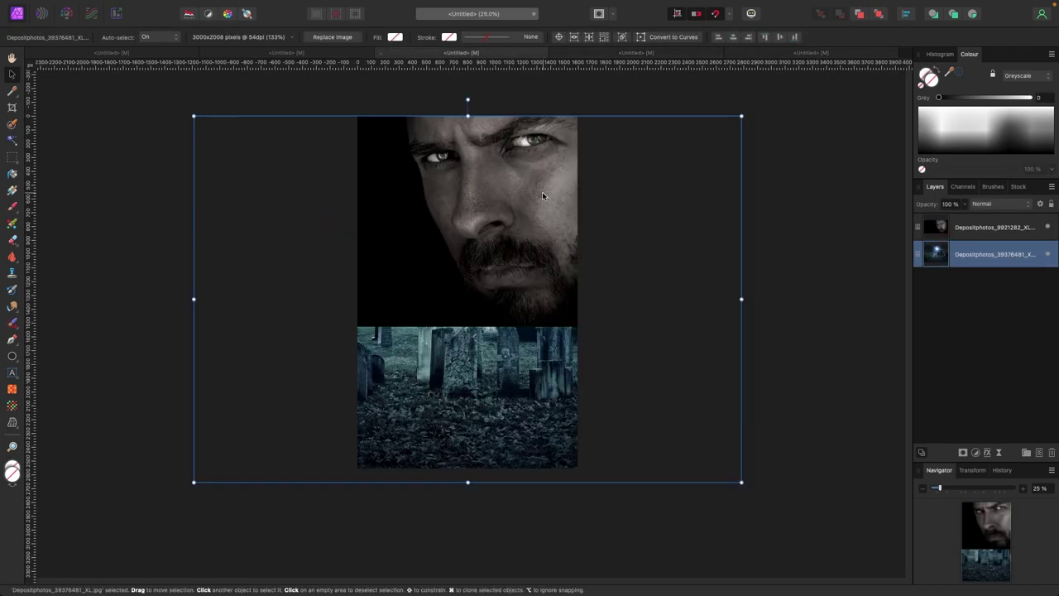
# Step: Move the man's face photo slightly higher over the graveyard photo
pyautogui.moveTo(544, 197)
pyautogui.mouseDown()
pyautogui.moveTo(550, 178)
pyautogui.moveTo(515, 220)
pyautogui.moveTo(536, 222)
pyautogui.moveTo(534, 212)
pyautogui.mouseUp()
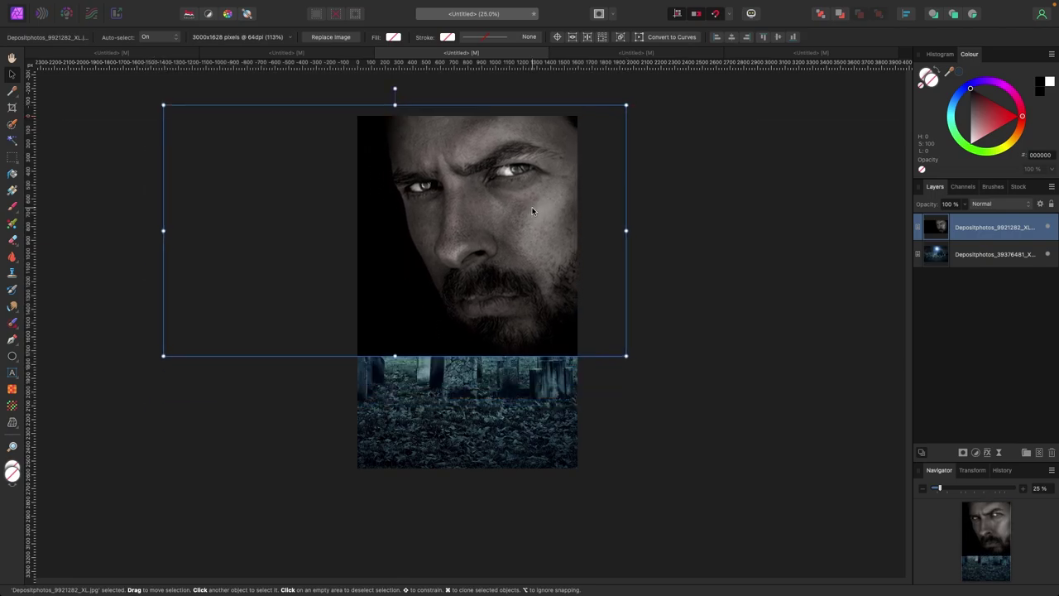
pyautogui.click(1047, 229)
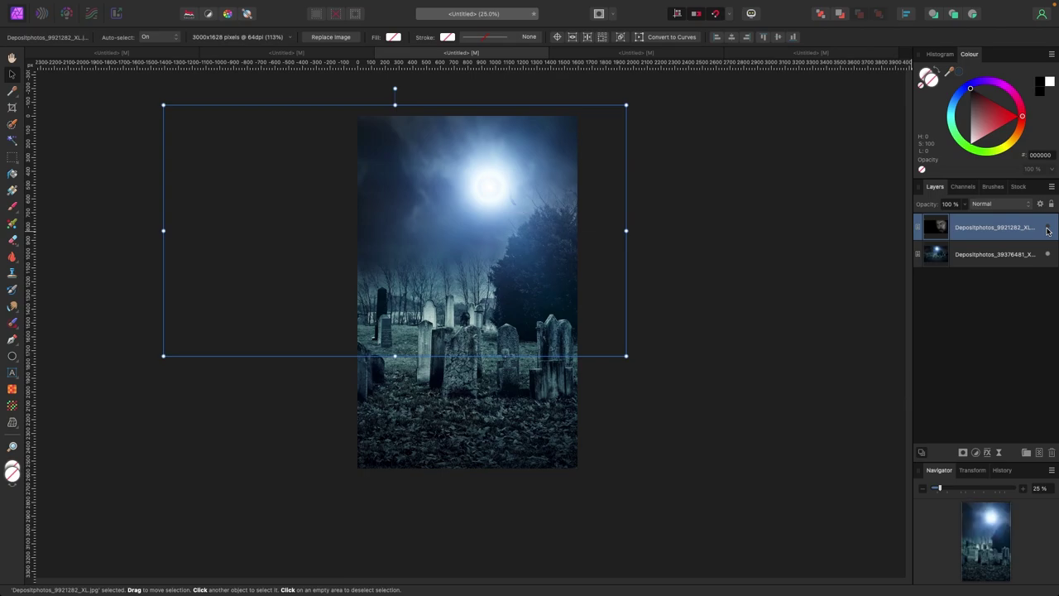
pyautogui.click(1048, 229)
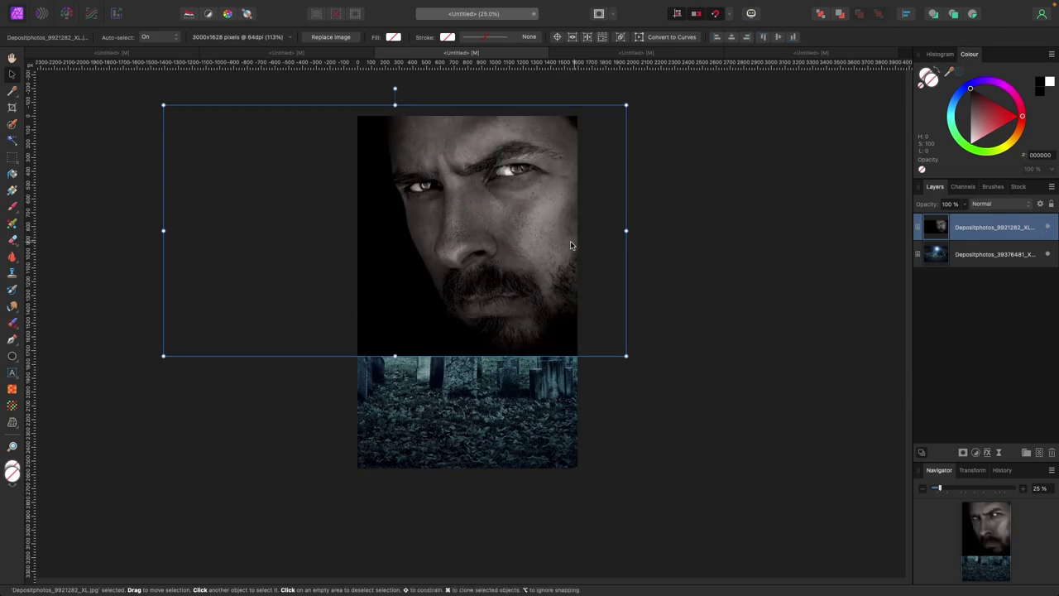
pyautogui.moveTo(600, 303); pyautogui.dragTo(601, 283)
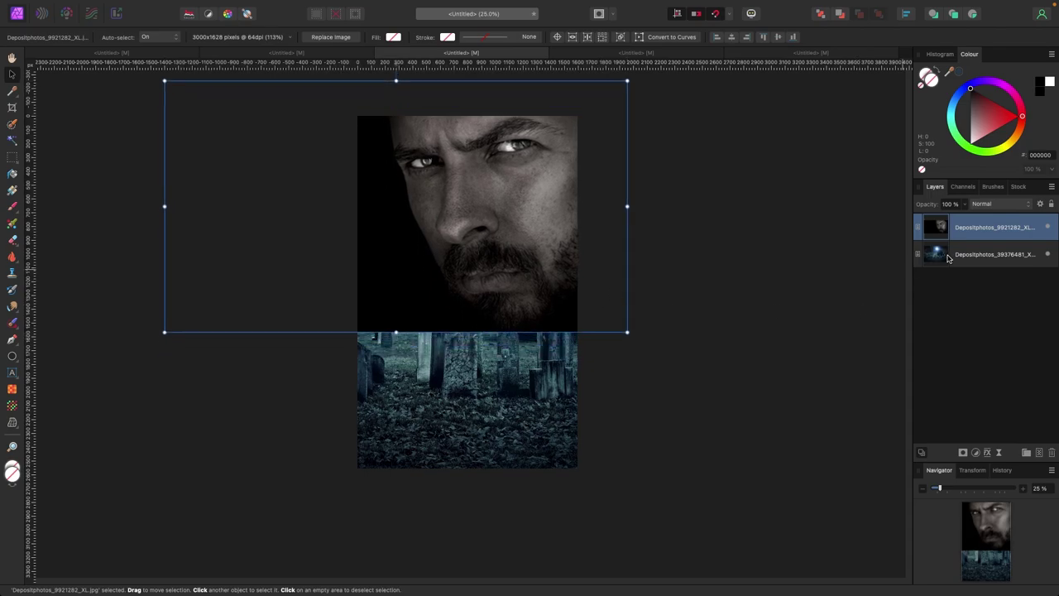
# Step: Mask the face photo with a gradient, white start stop, fading its lower edge into the graveyard
pyautogui.click(962, 454)
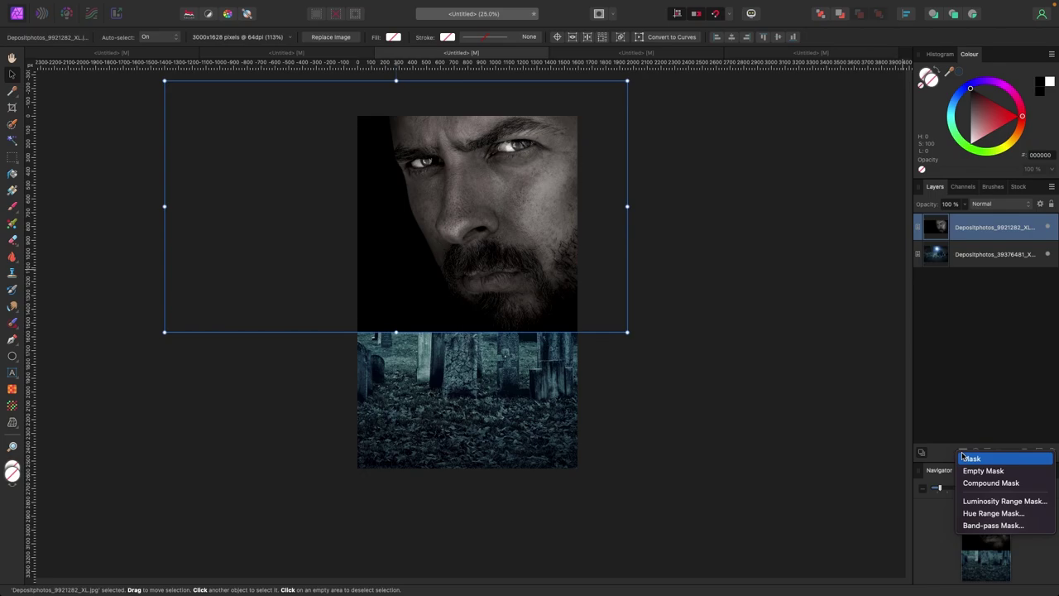
pyautogui.click(969, 459)
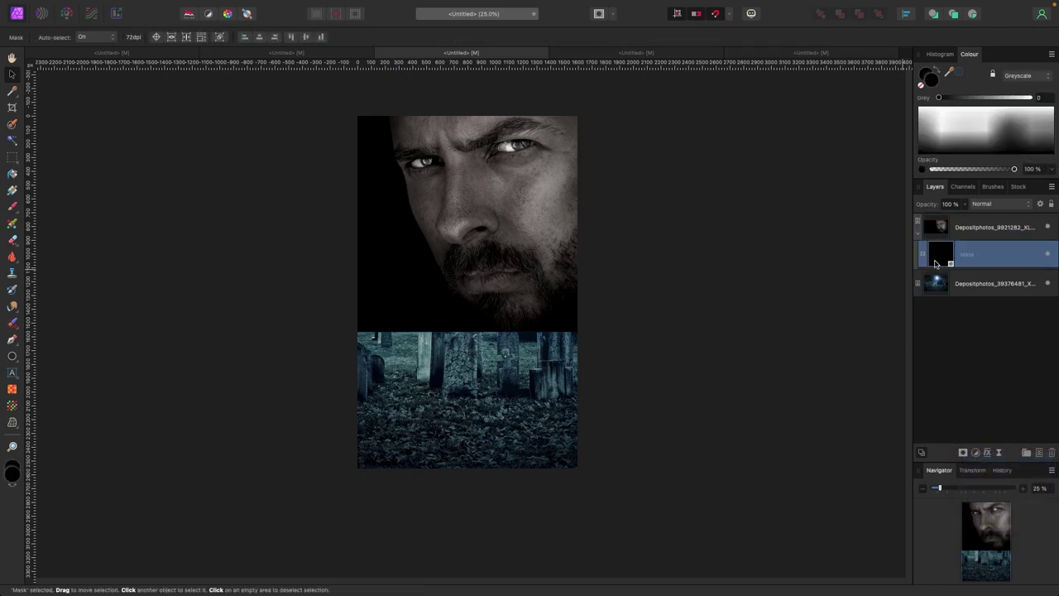
pyautogui.click(11, 190)
pyautogui.moveTo(468, 246); pyautogui.dragTo(468, 333)
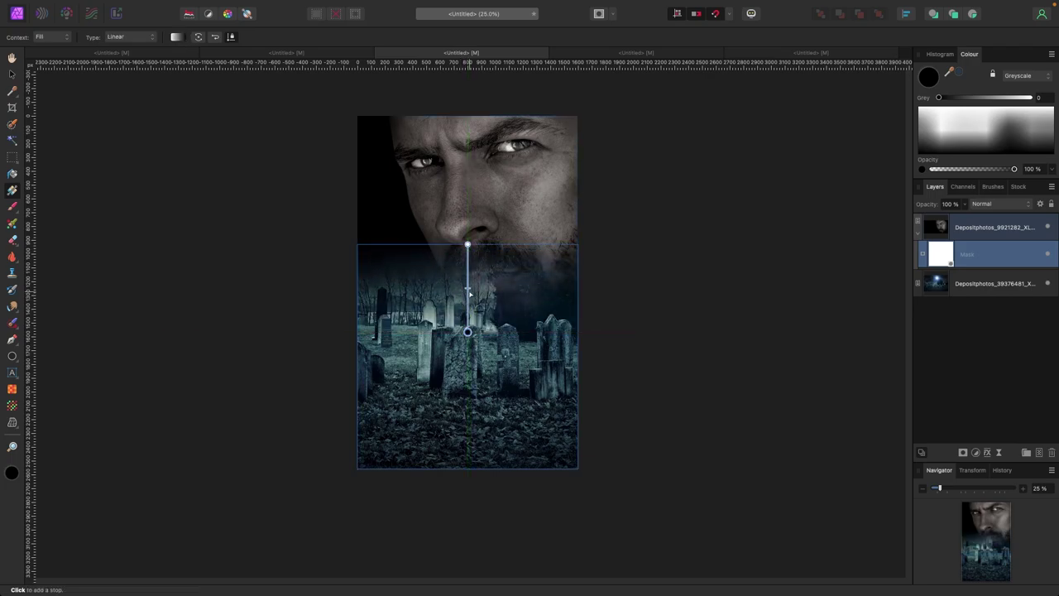
pyautogui.click(468, 287)
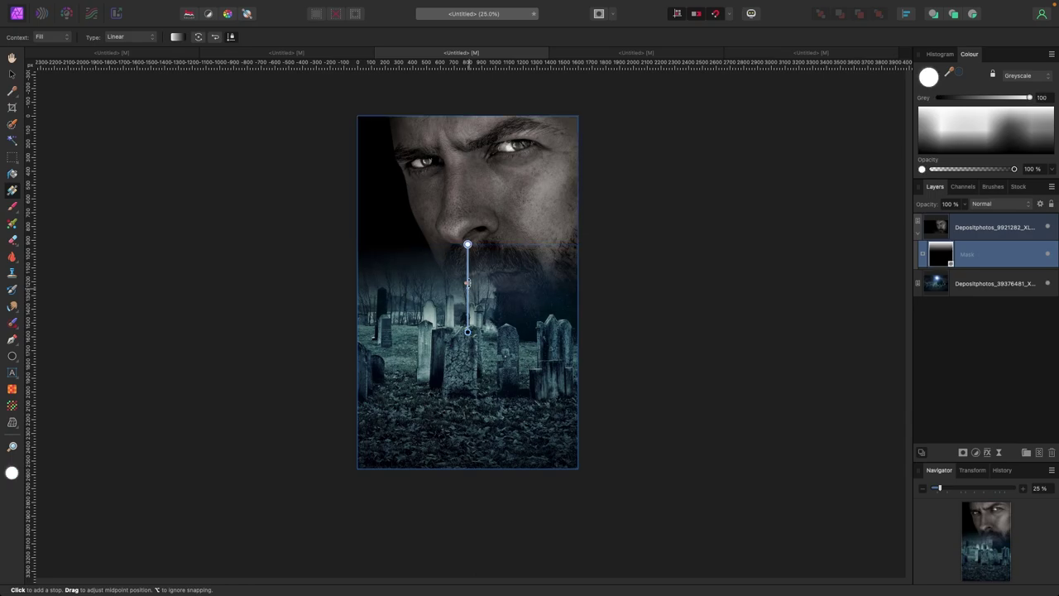
# Step: Move the man's face photo slightly lower
pyautogui.press('v')
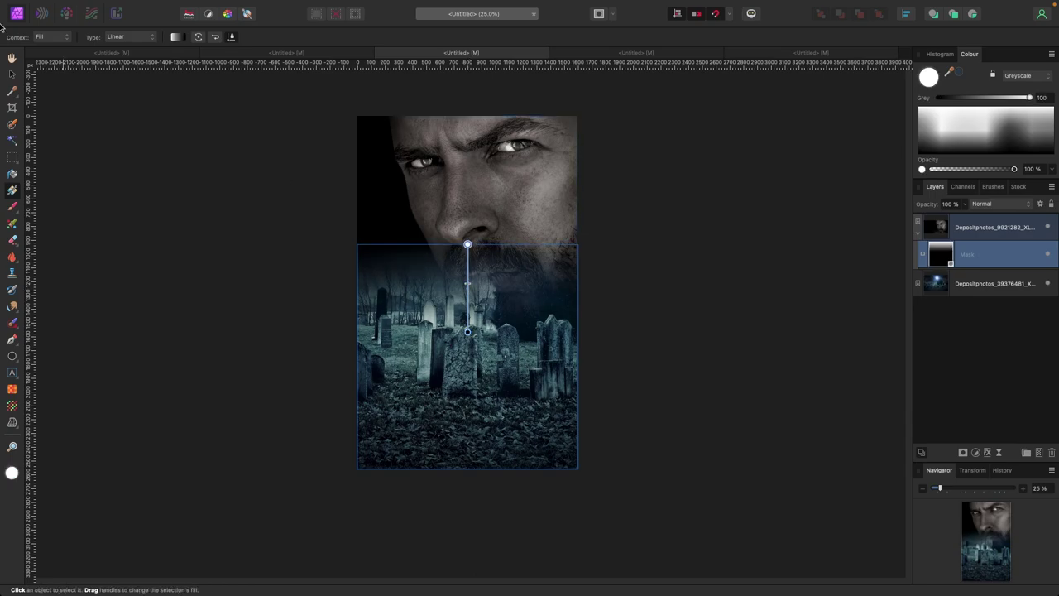
pyautogui.click(271, 181)
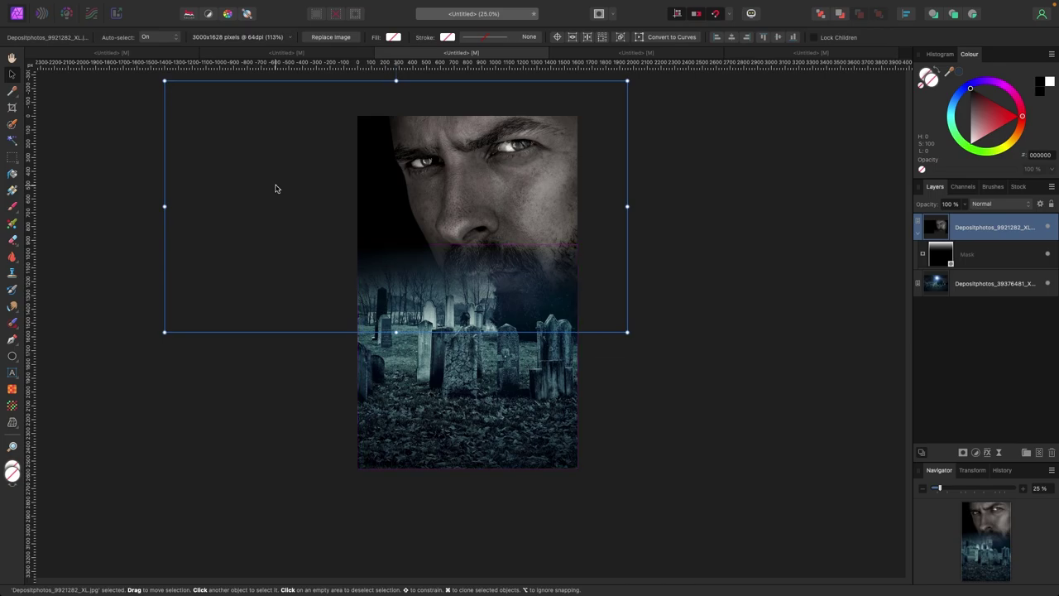
pyautogui.moveTo(446, 202); pyautogui.dragTo(466, 212)
# Step: In the Victorian woman document, move the woman photo down, hide it, and nudge the house up
pyautogui.click(584, 53)
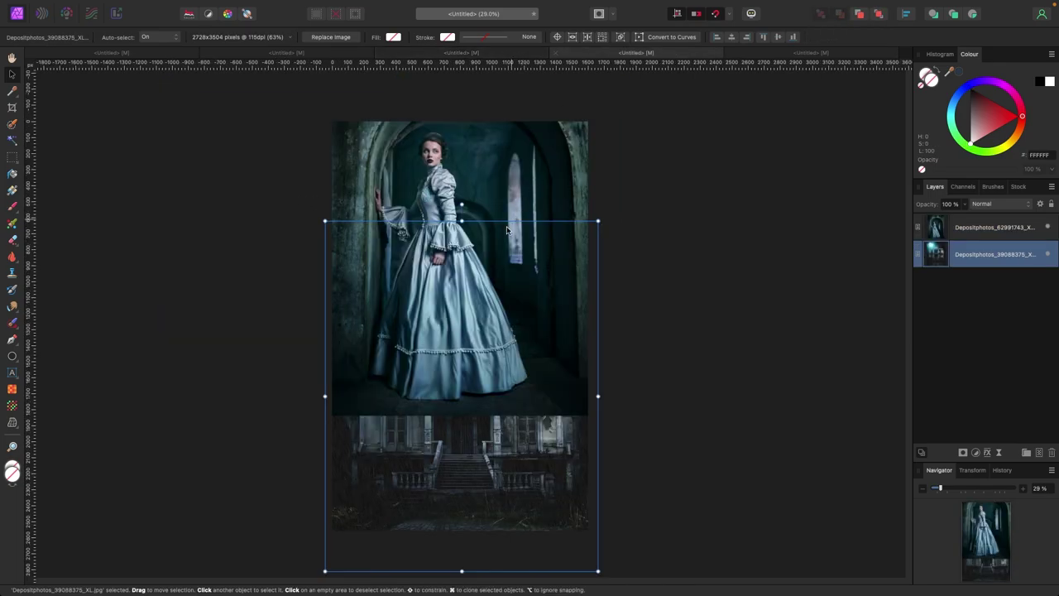
pyautogui.moveTo(505, 235); pyautogui.dragTo(501, 283)
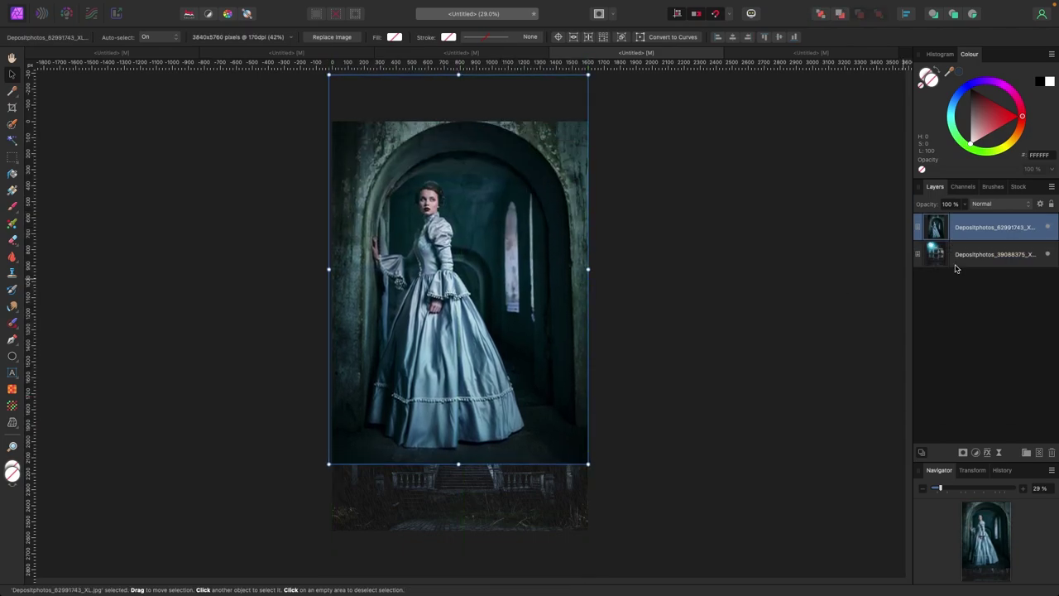
pyautogui.click(1049, 228)
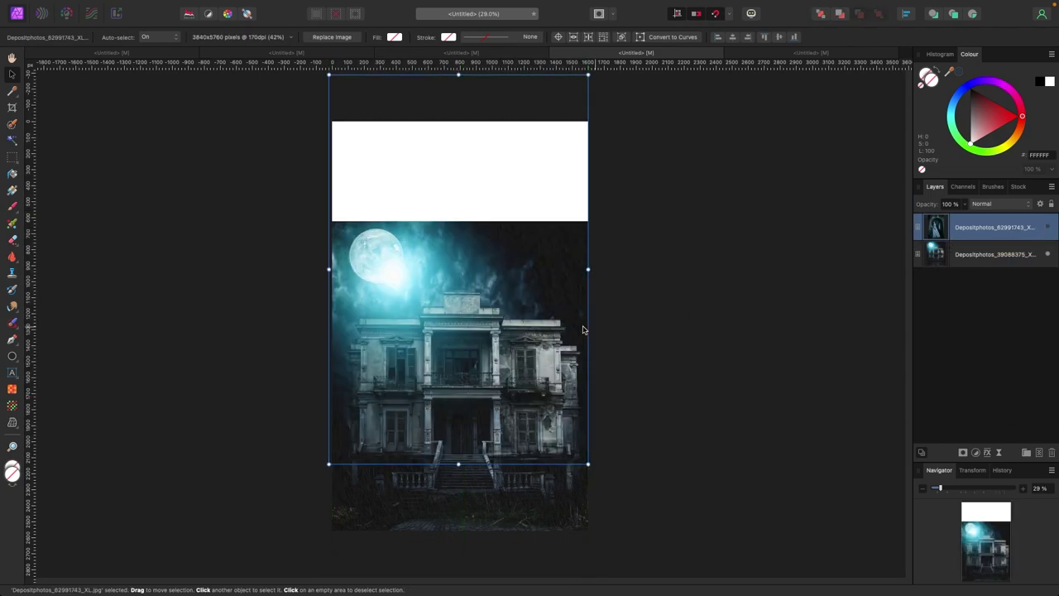
pyautogui.moveTo(484, 332); pyautogui.dragTo(484, 323)
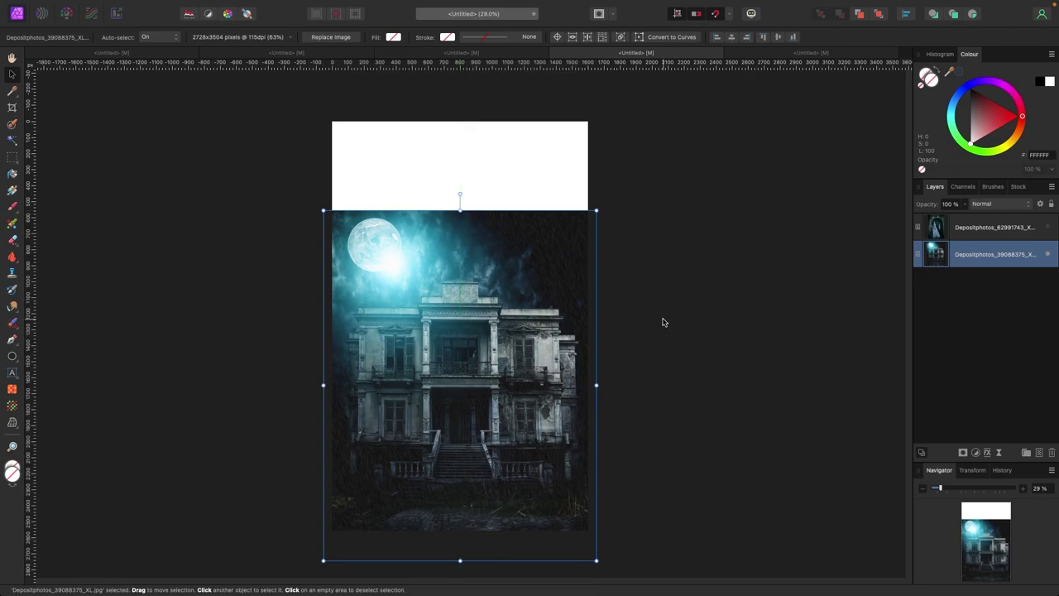
pyautogui.click(662, 322)
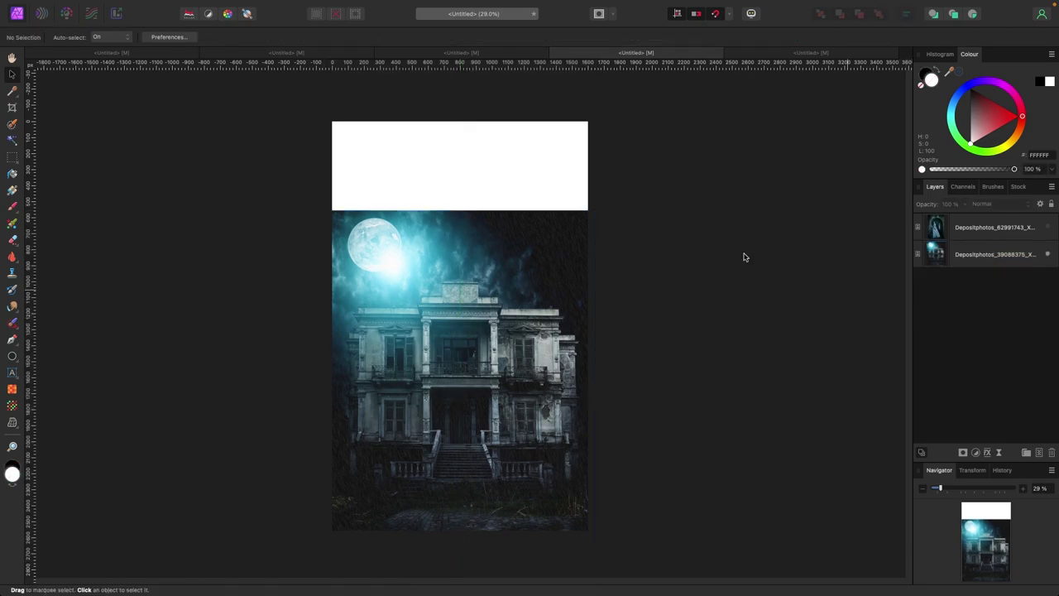
# Step: Add a black fill layer beneath both photos, then nudge the house photo down slightly
pyautogui.click(223, 6)
pyautogui.click(238, 101)
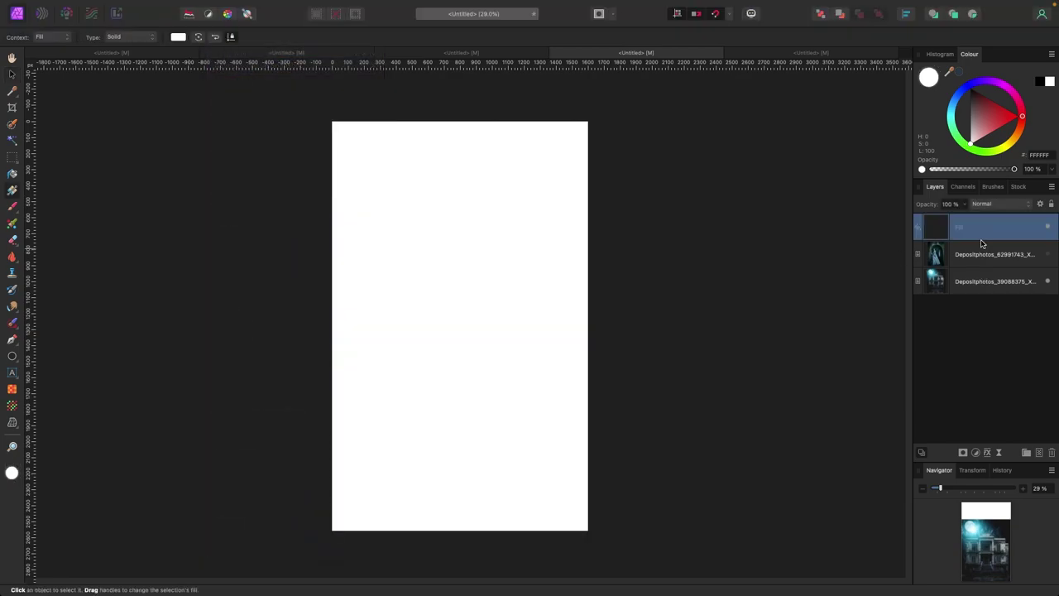
pyautogui.moveTo(976, 232); pyautogui.dragTo(964, 296)
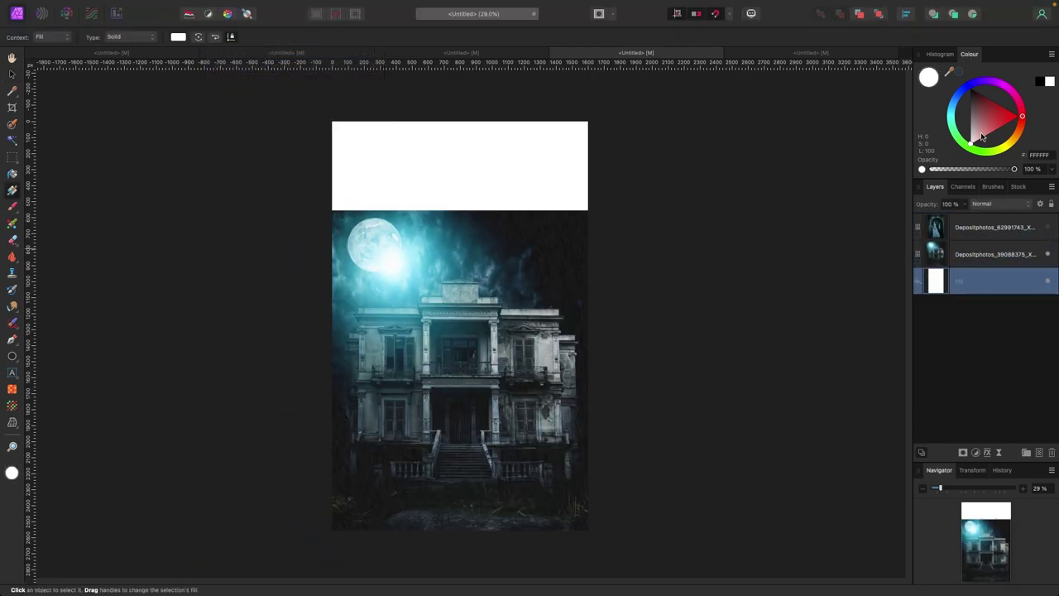
pyautogui.press('x')
pyautogui.click(11, 74)
pyautogui.moveTo(478, 354); pyautogui.dragTo(477, 368)
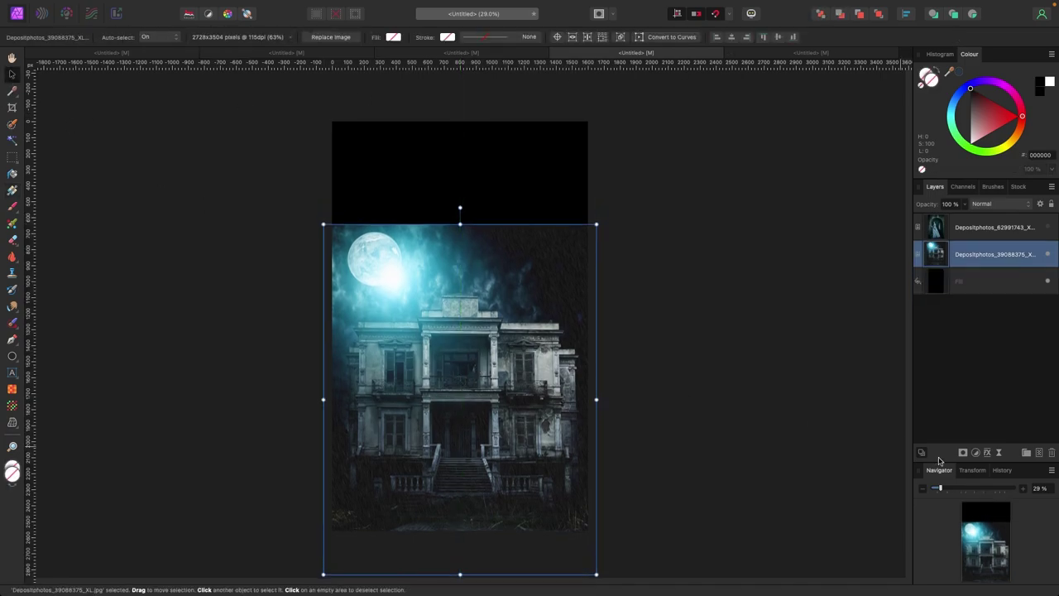
# Step: Give the house photo an inverted mask with a vertical gradient fading its sky into black
pyautogui.click(963, 453)
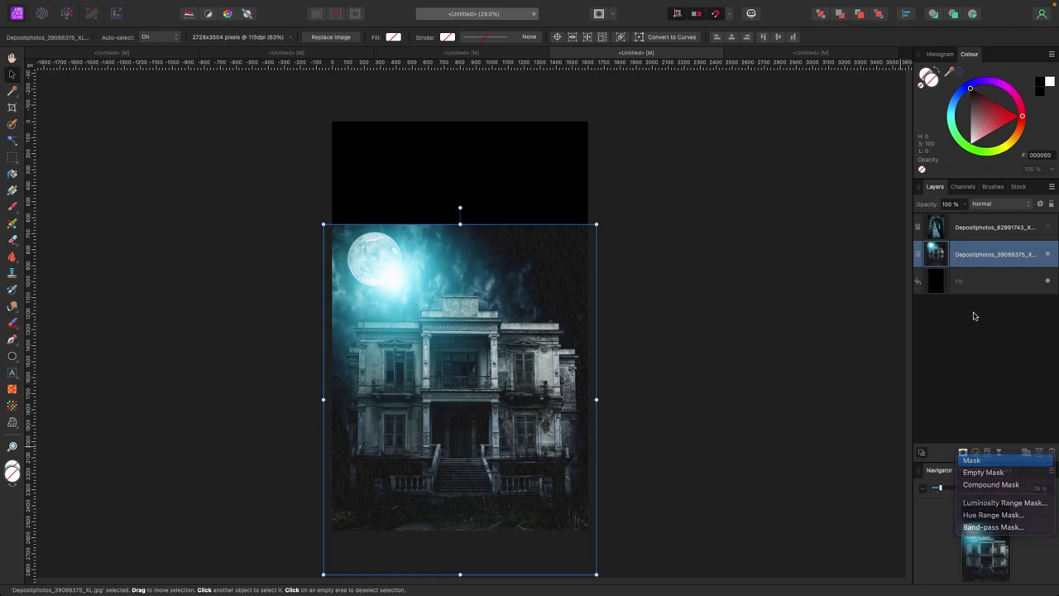
pyautogui.click(971, 460)
pyautogui.press('super+i')
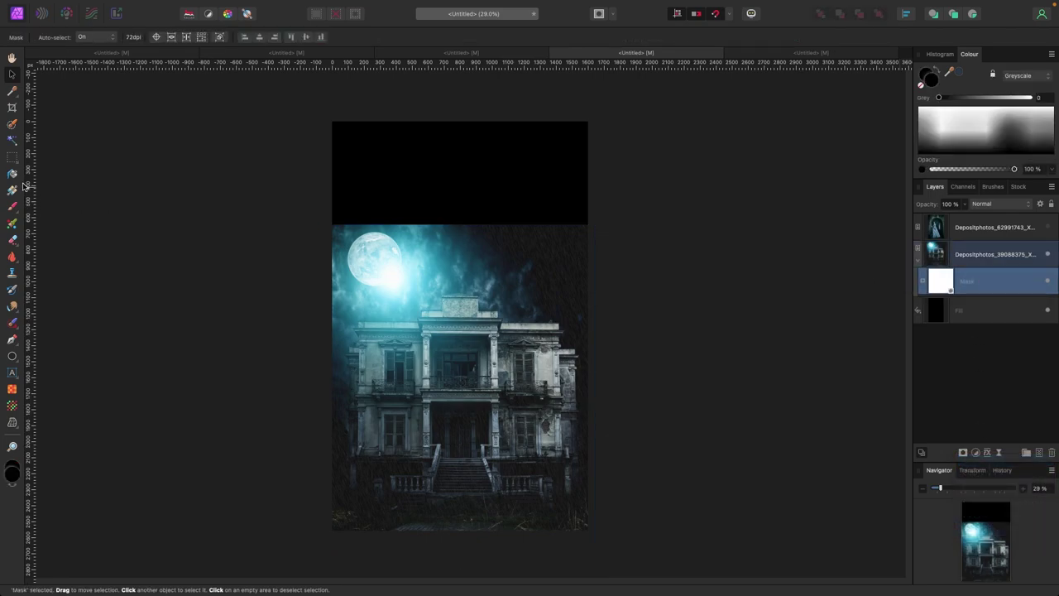
pyautogui.click(12, 189)
pyautogui.moveTo(460, 374); pyautogui.dragTo(460, 265)
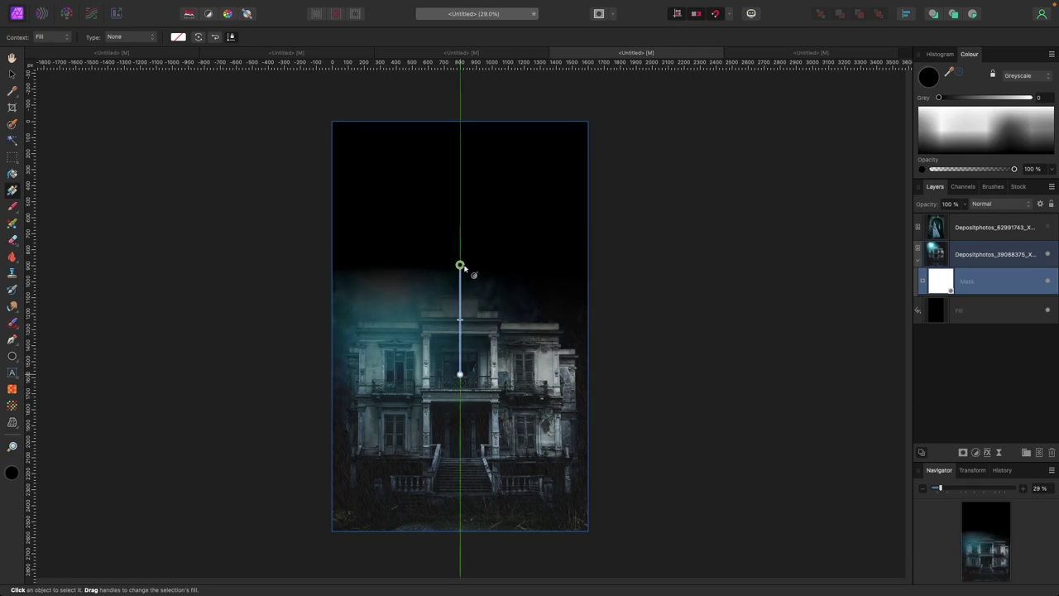
# Step: Show the woman photo again and move it up slightly
pyautogui.click(13, 75)
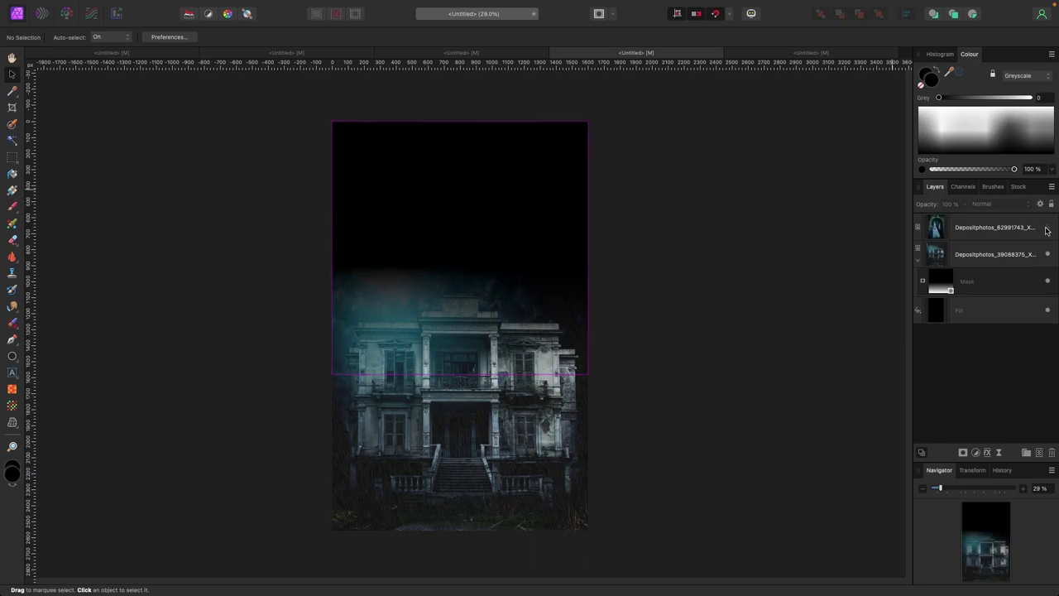
pyautogui.click(1047, 226)
pyautogui.moveTo(496, 276); pyautogui.dragTo(494, 243)
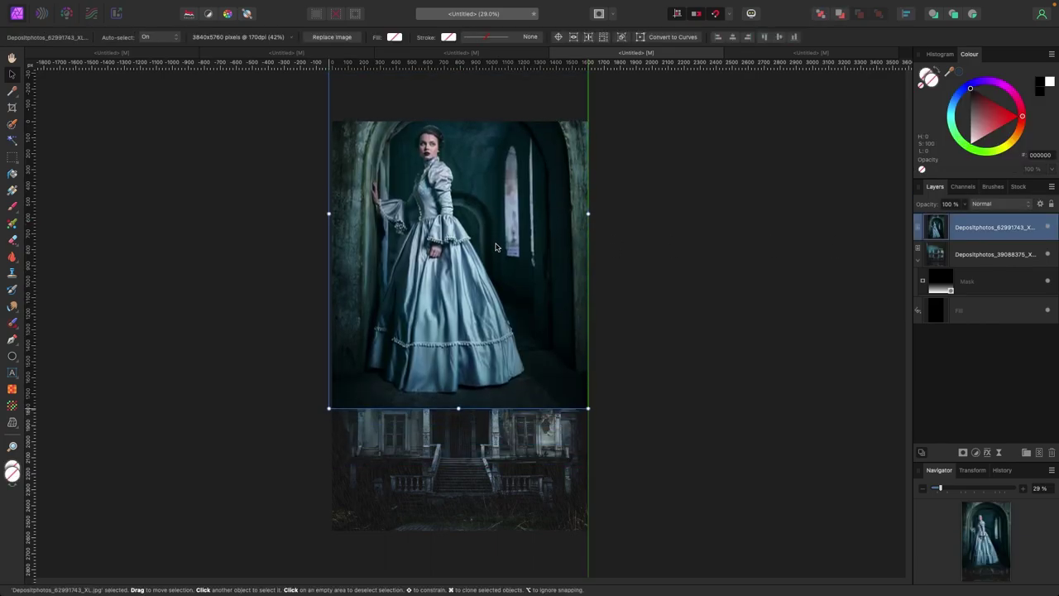
# Step: Add an inverted mask to the woman photo and drag a downward gradient fading her lower half into the house
pyautogui.click(962, 452)
pyautogui.click(970, 458)
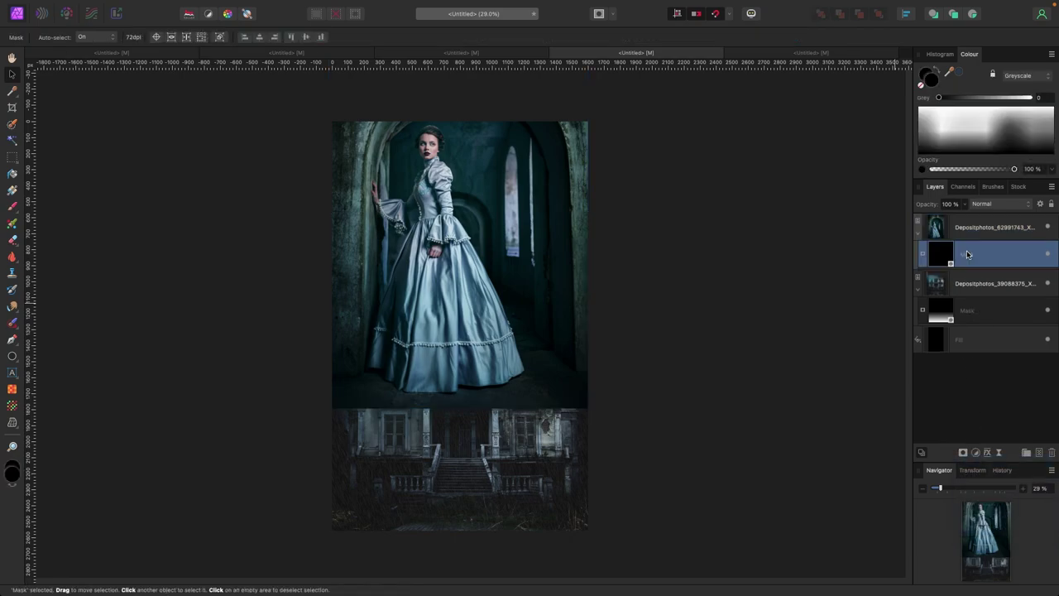
pyautogui.press('super+i')
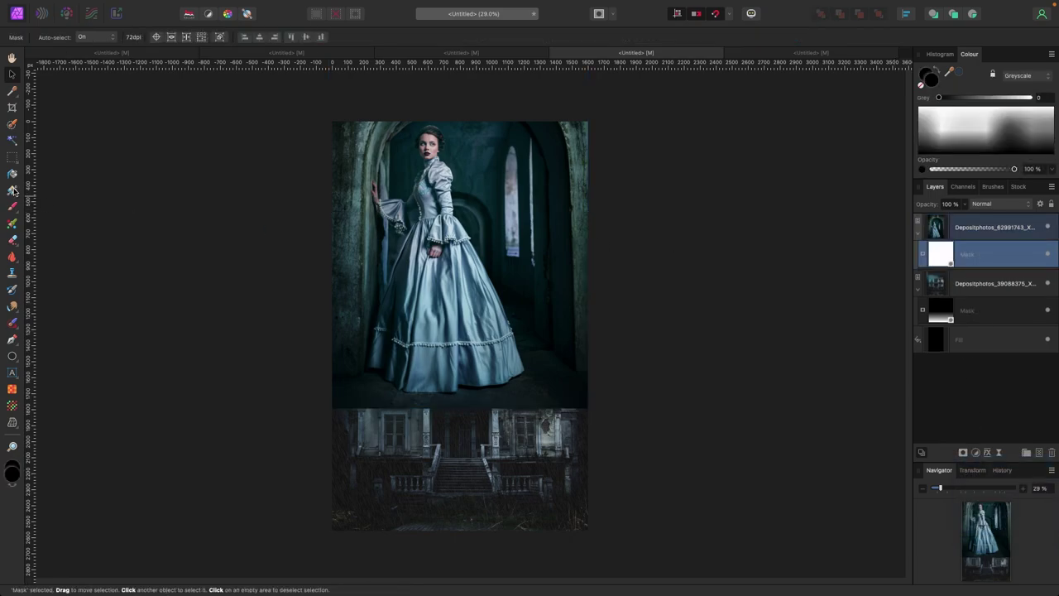
pyautogui.click(12, 189)
pyautogui.moveTo(458, 223); pyautogui.dragTo(458, 319)
pyautogui.click(11, 74)
pyautogui.click(190, 180)
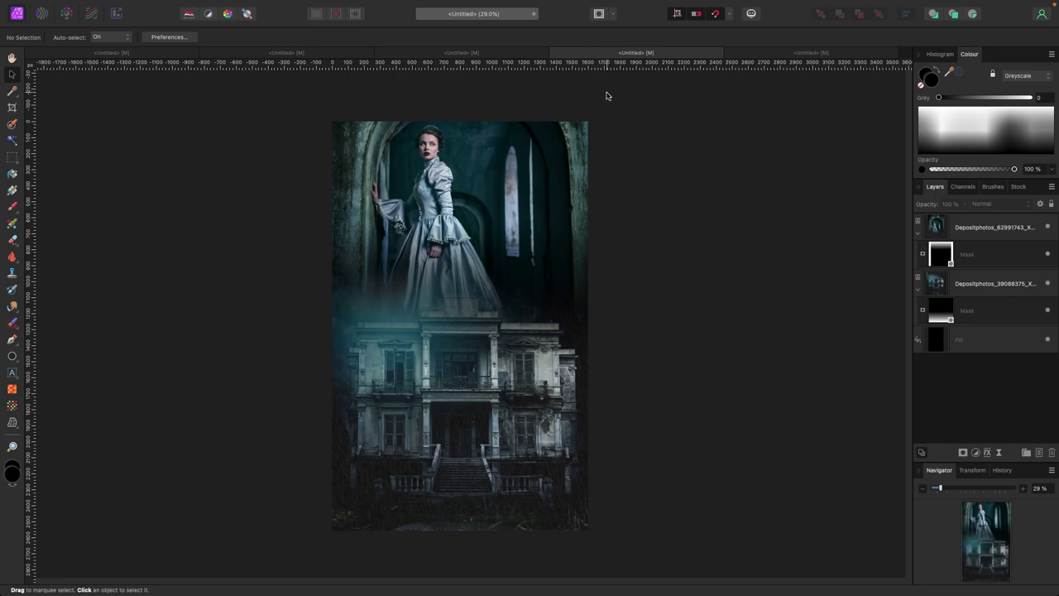
pyautogui.moveTo(818, 4)
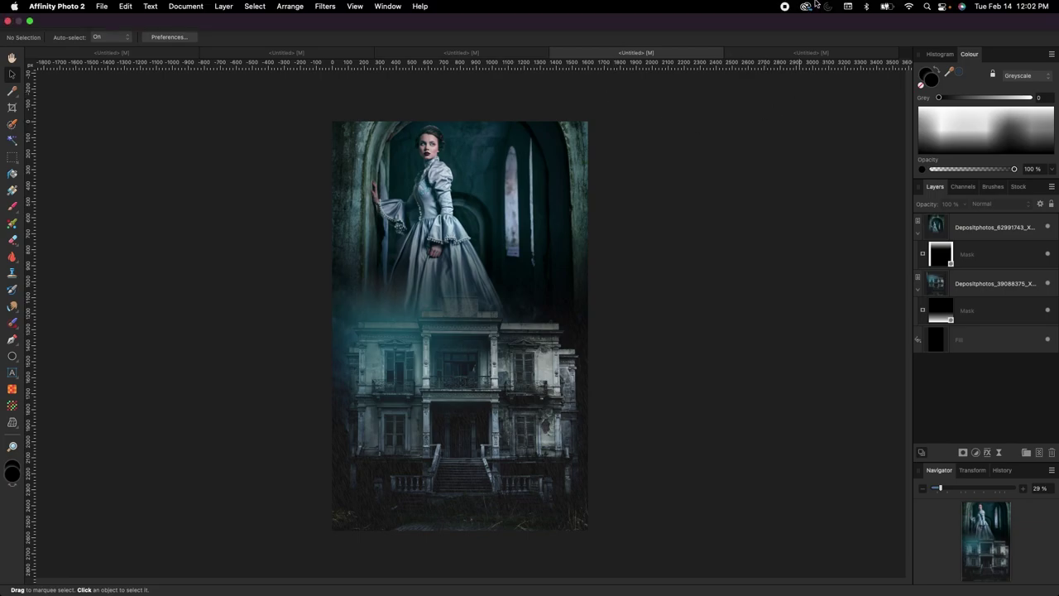